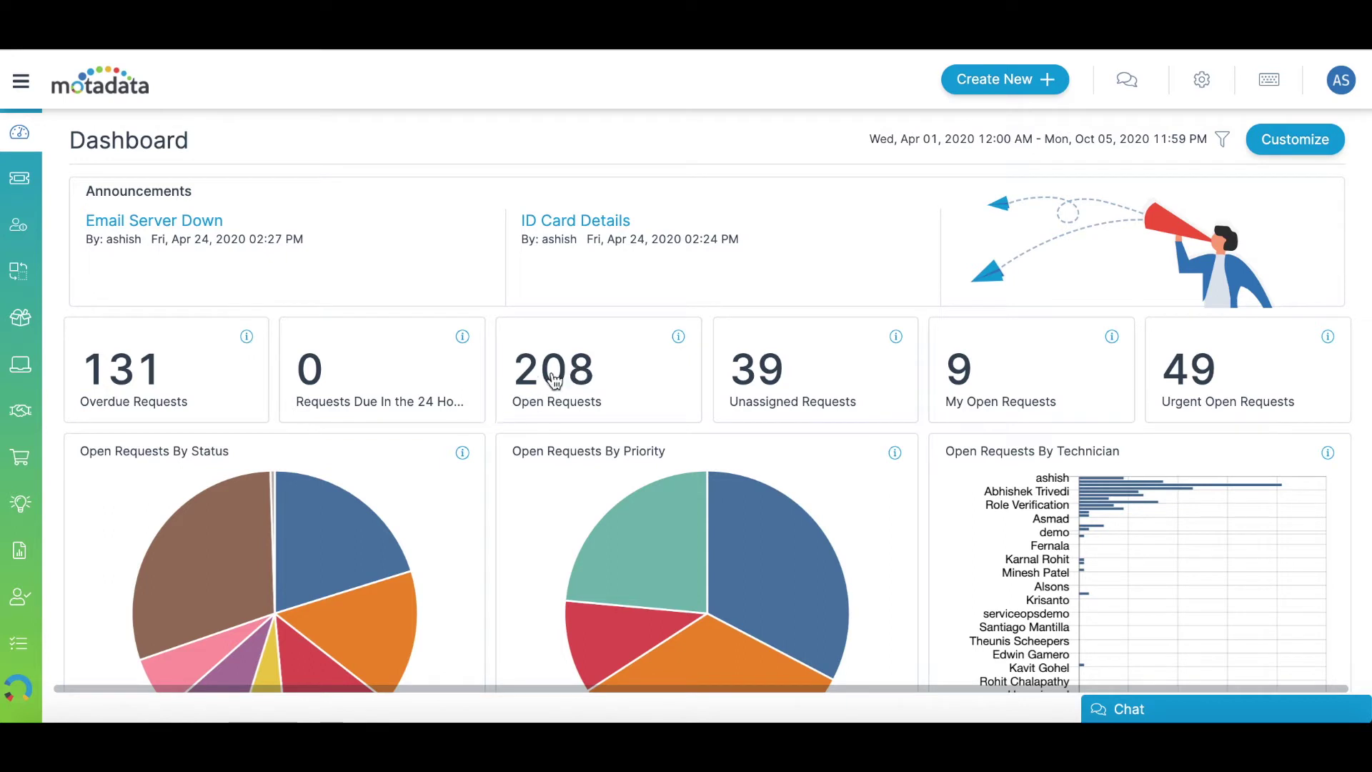
- Open incident INC-635 'VPN down' from the Requests list and check its assignee choices
{"action": "mouse_move", "coordinate": [248, 348]}
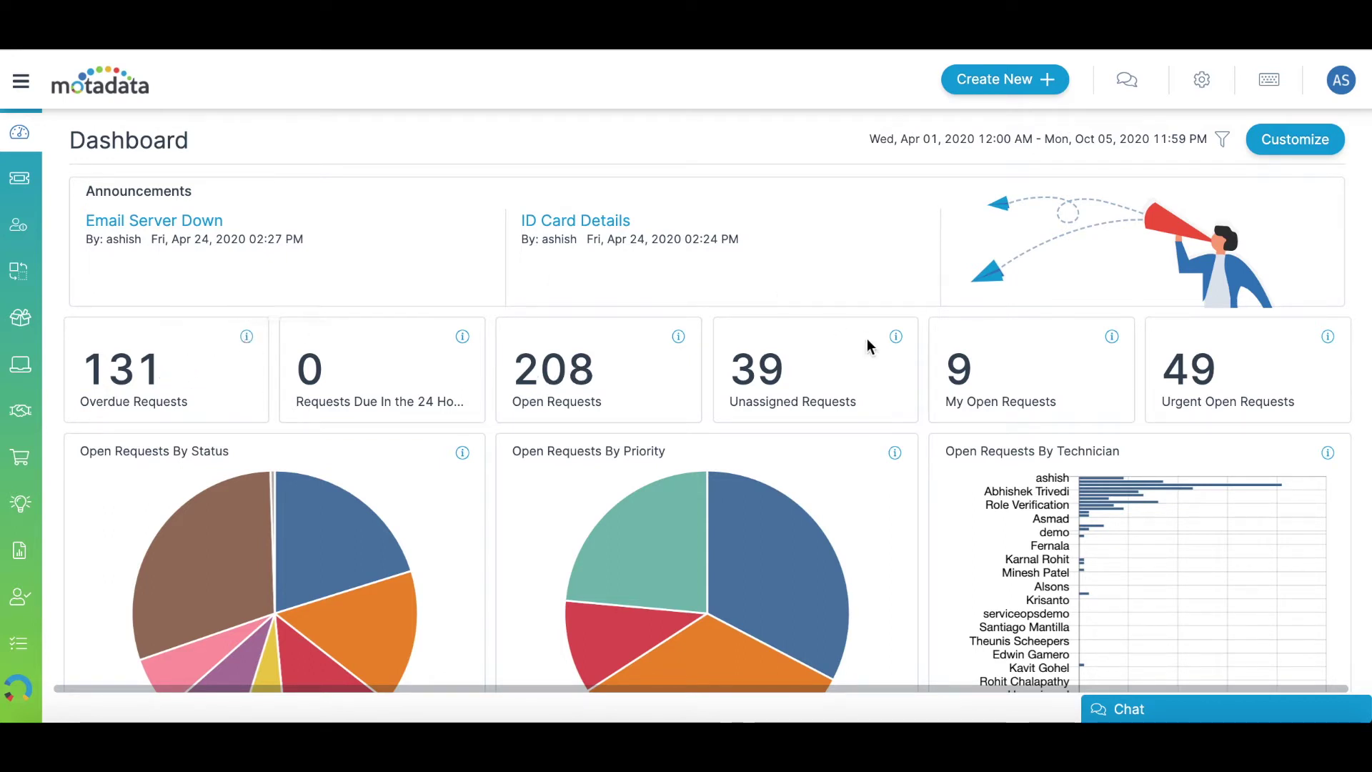
{"action": "mouse_move", "coordinate": [898, 347]}
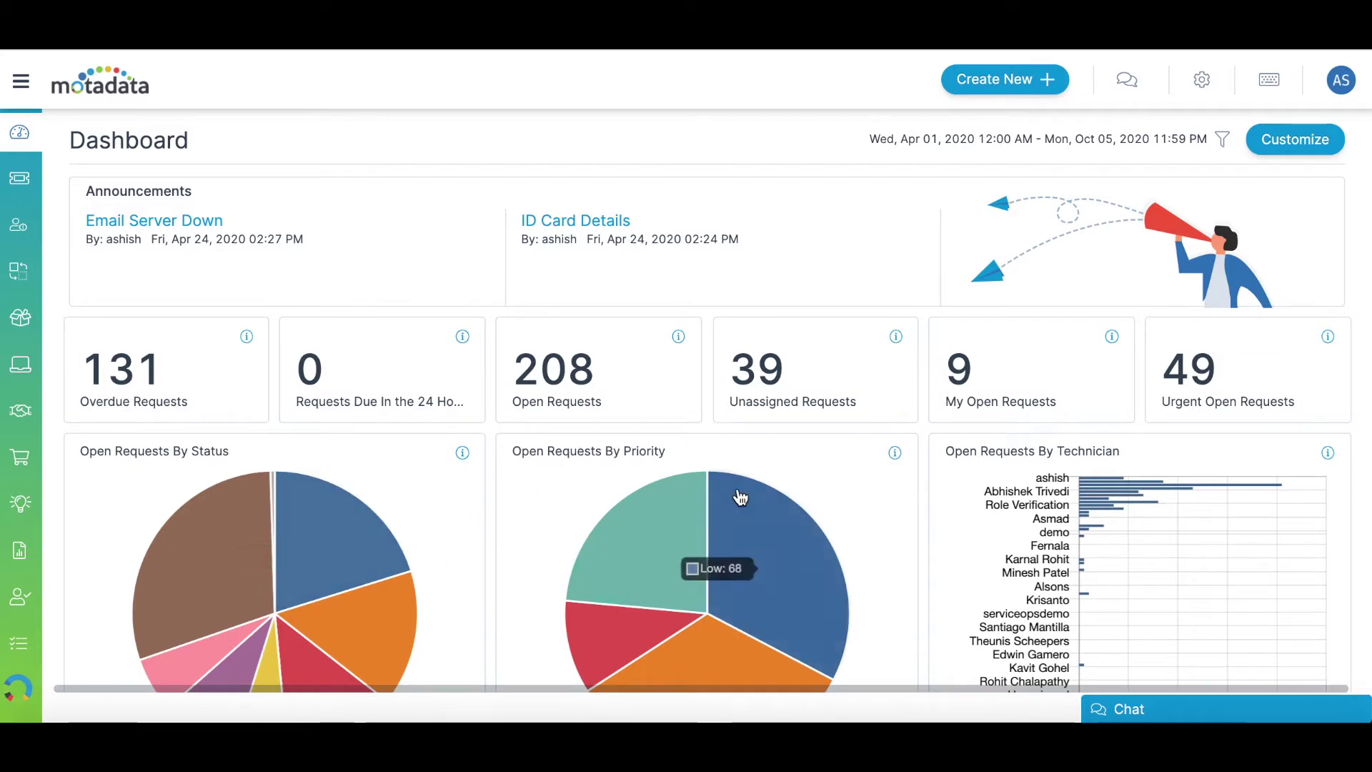
{"action": "left_click", "coordinate": [20, 181]}
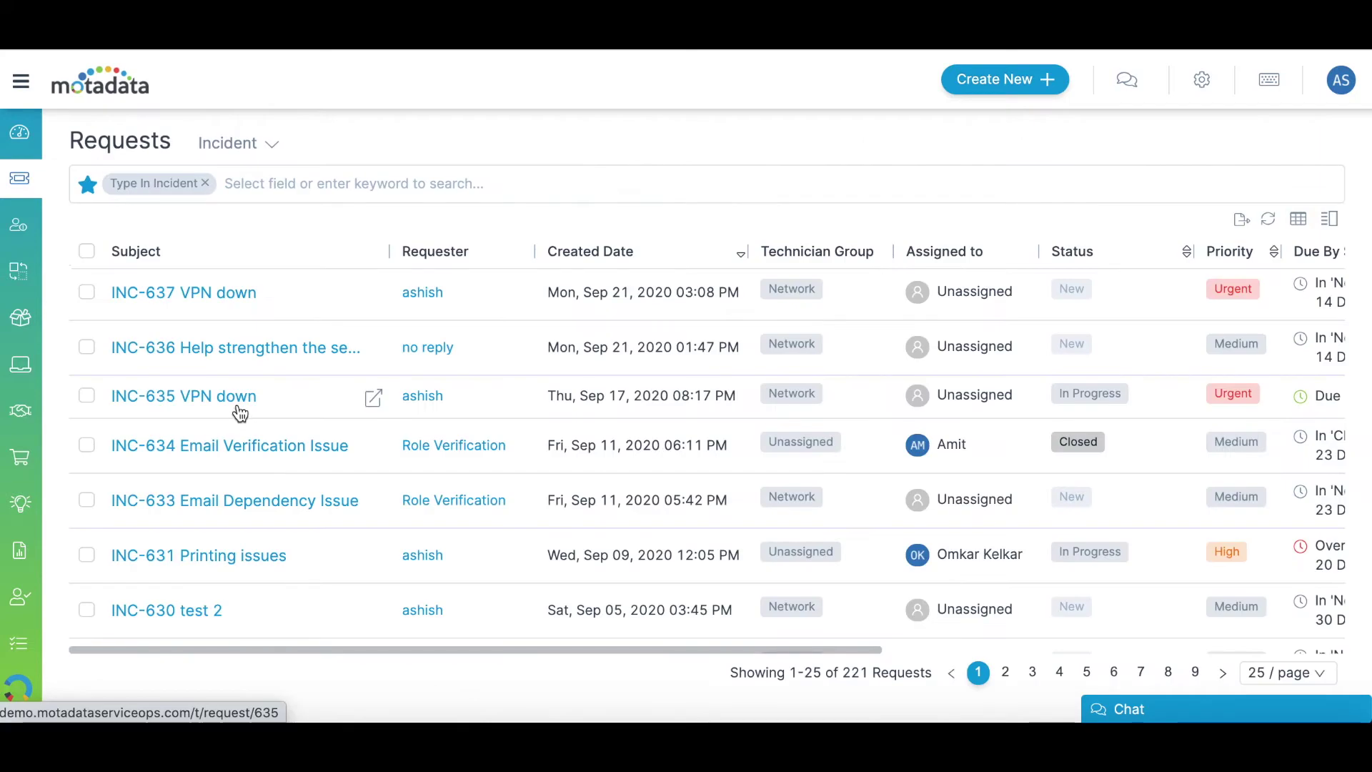
{"action": "left_click", "coordinate": [240, 413]}
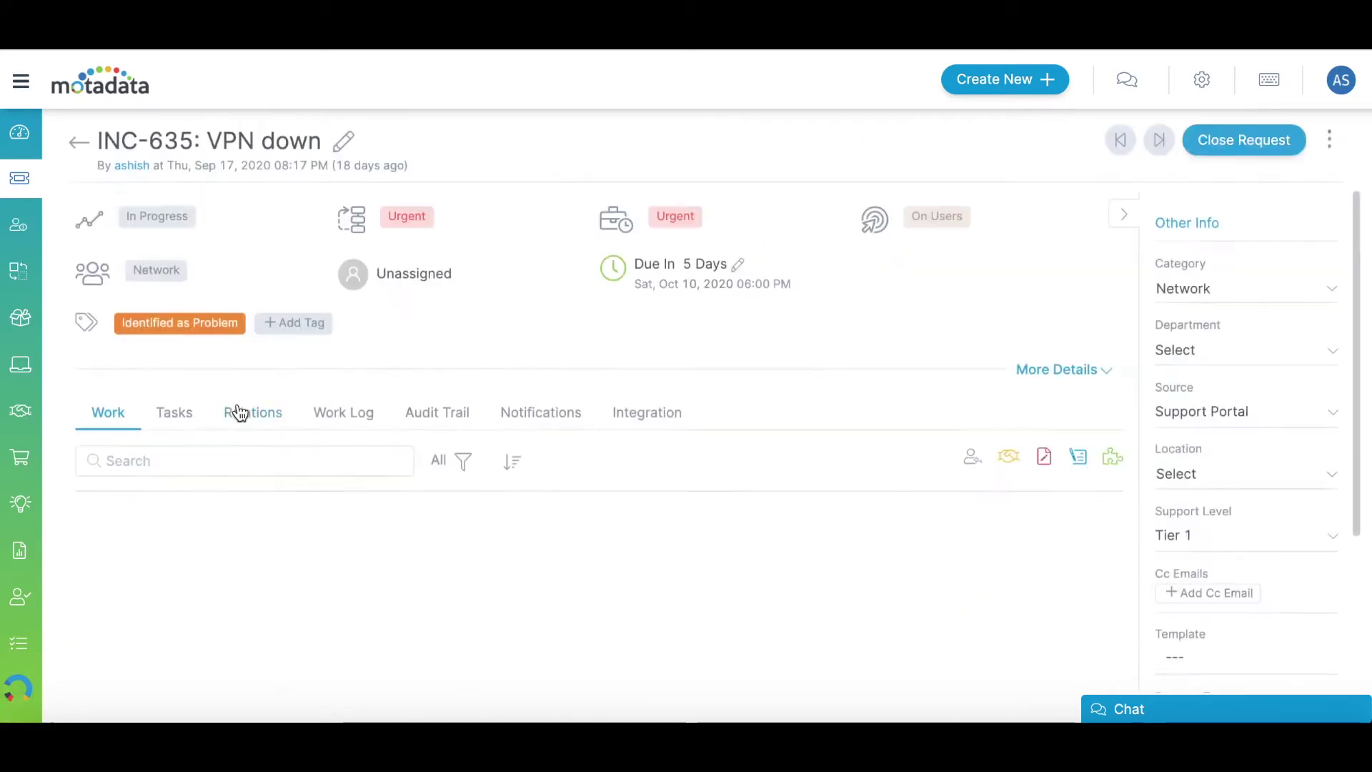
{"action": "left_click", "coordinate": [427, 274]}
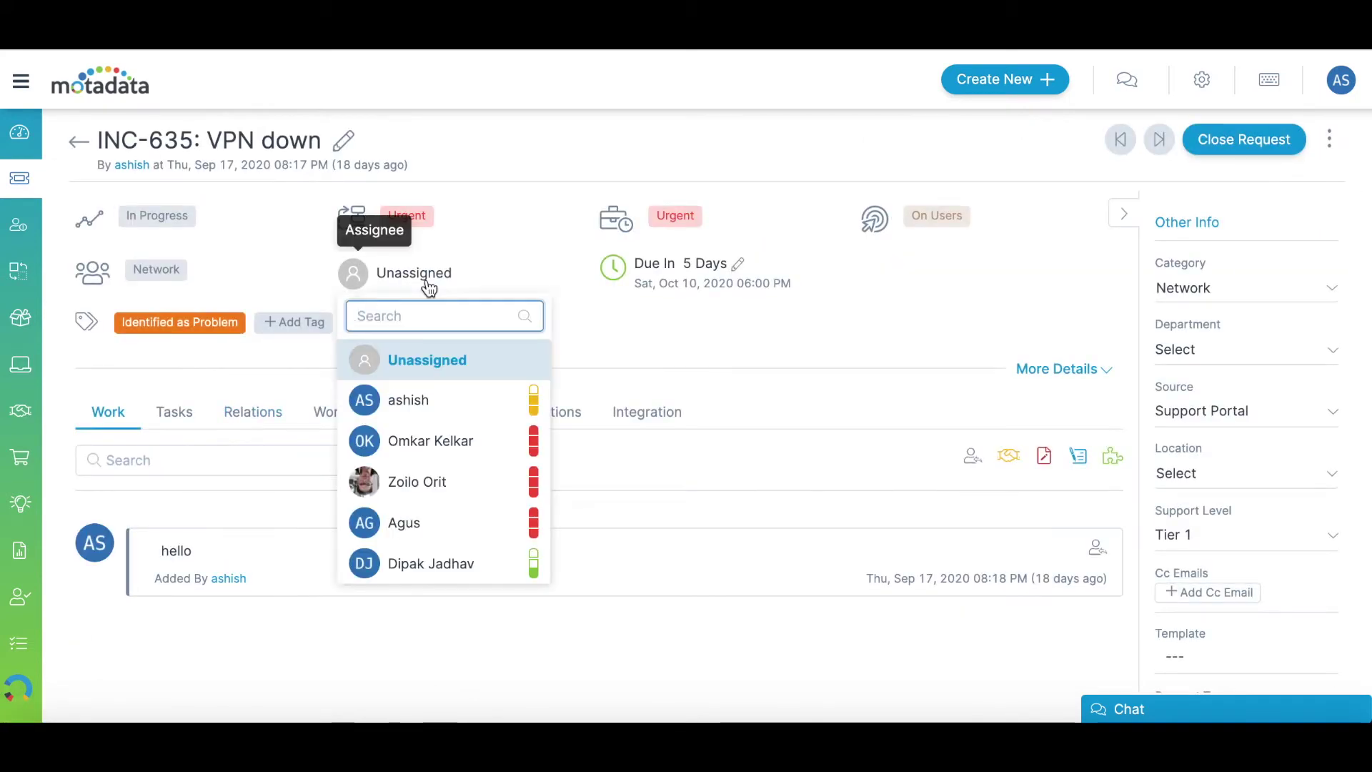
{"action": "left_click", "coordinate": [424, 408]}
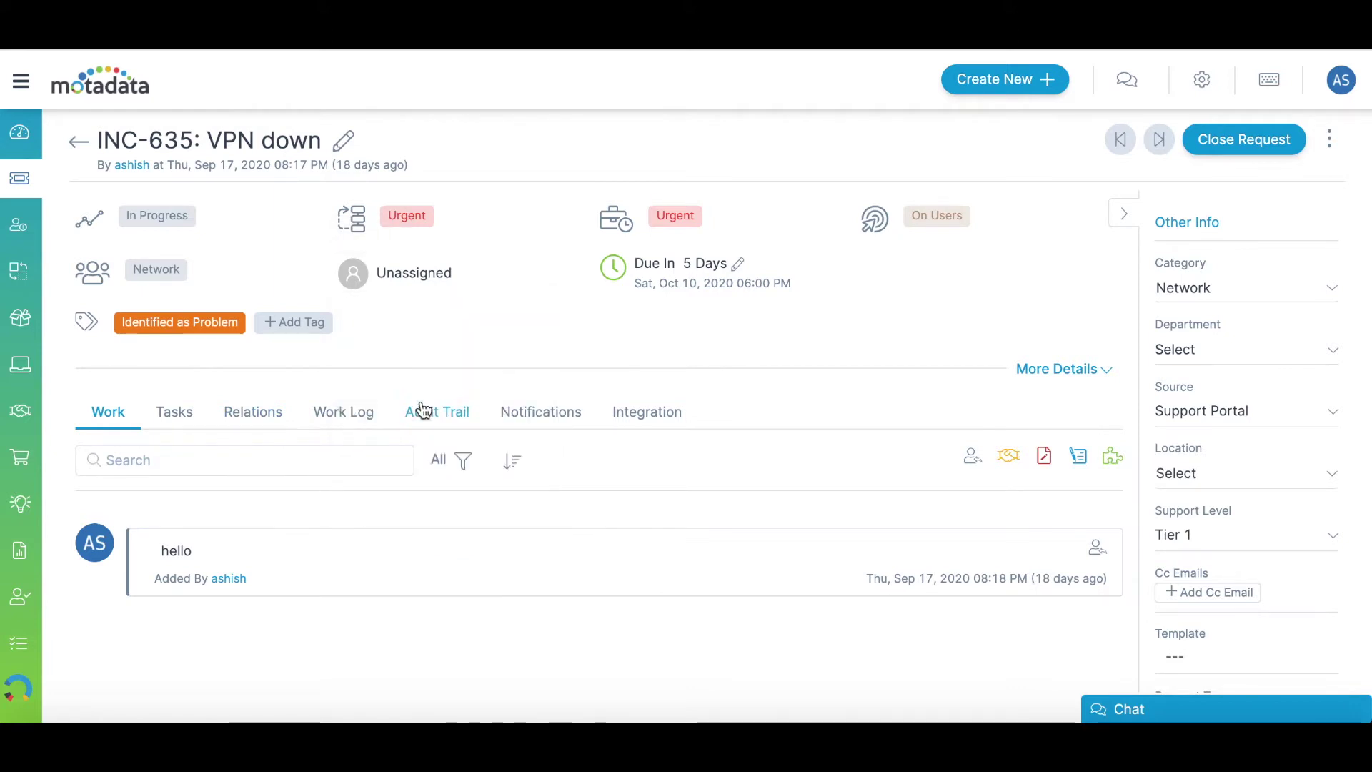
- Insert the Standard Response template into a reply, then list knowledge articles to insert
{"action": "left_click", "coordinate": [973, 455]}
{"action": "scroll", "coordinate": [691, 443], "scroll_direction": "down", "scroll_amount": 2}
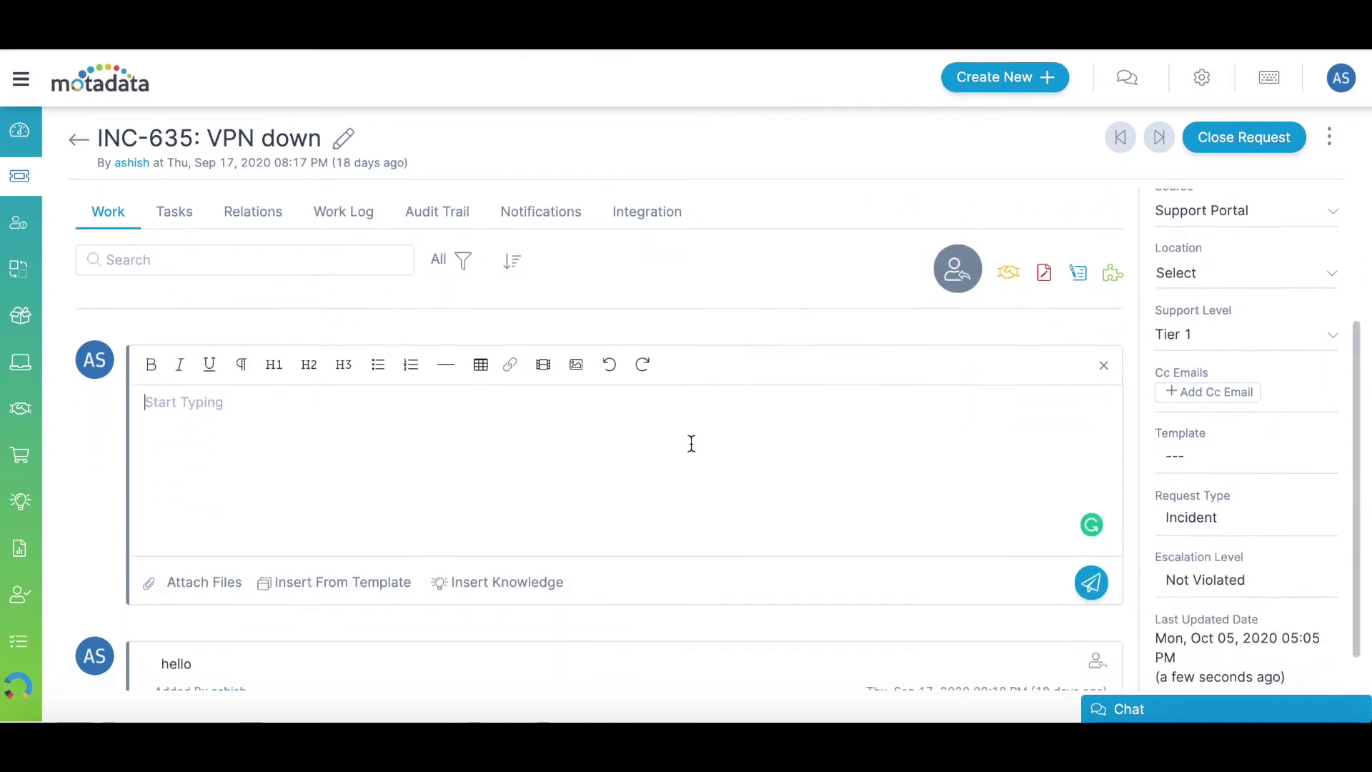
{"action": "scroll", "coordinate": [691, 443], "scroll_direction": "up", "scroll_amount": 1}
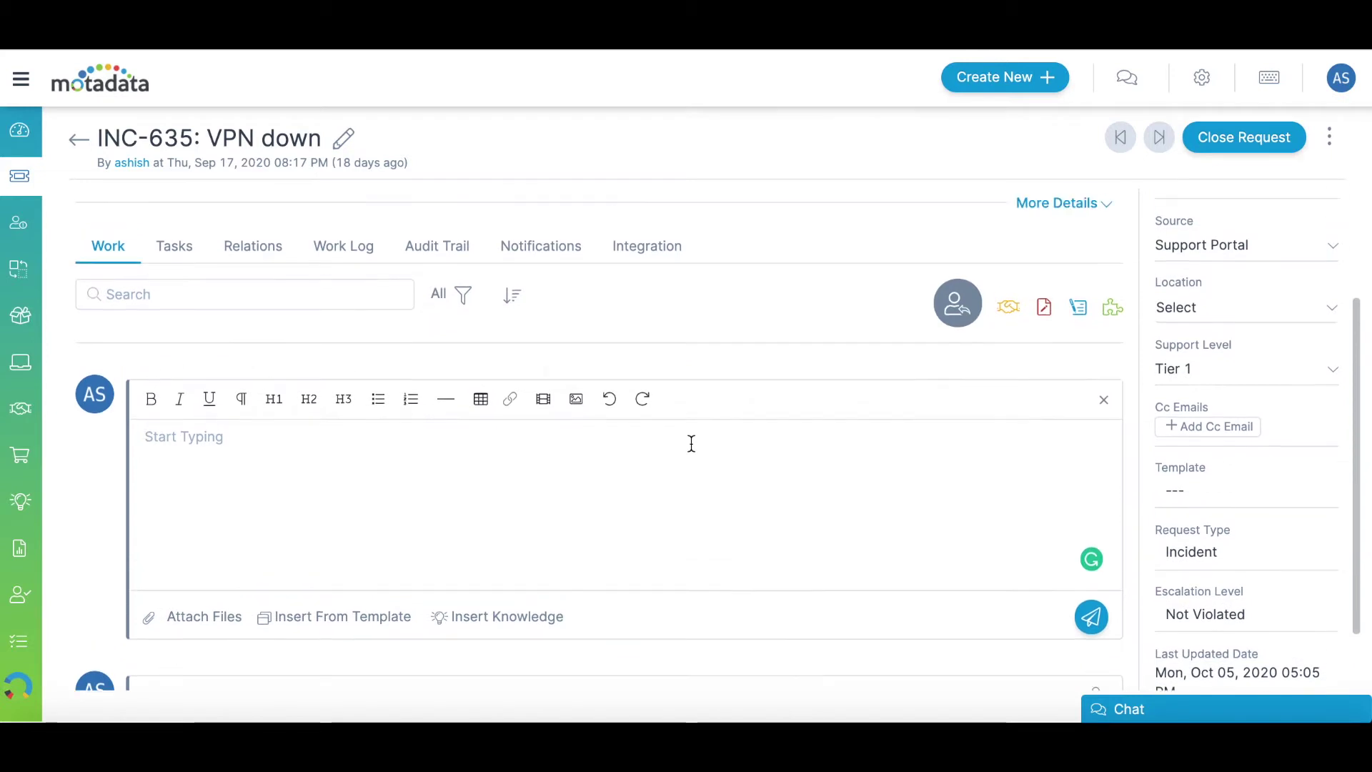
{"action": "left_click", "coordinate": [348, 626]}
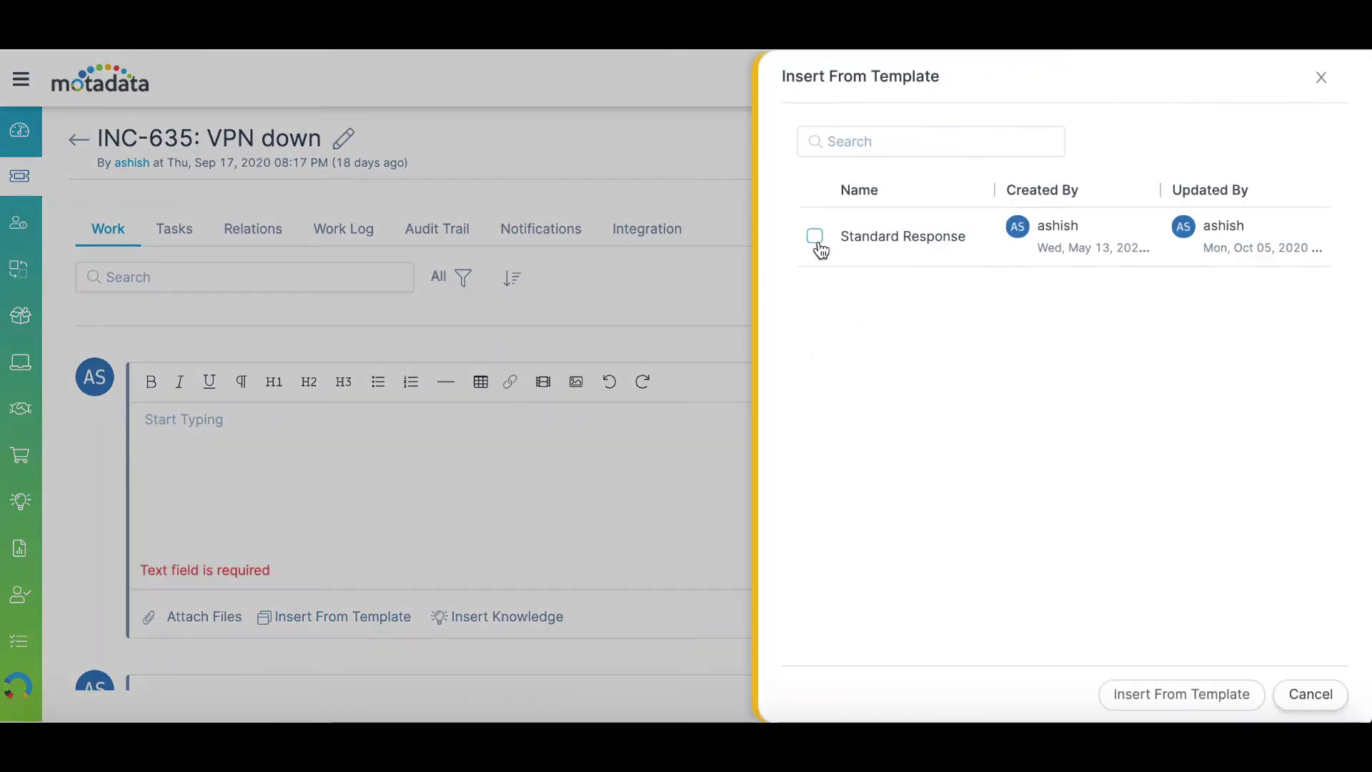
{"action": "left_click", "coordinate": [818, 241]}
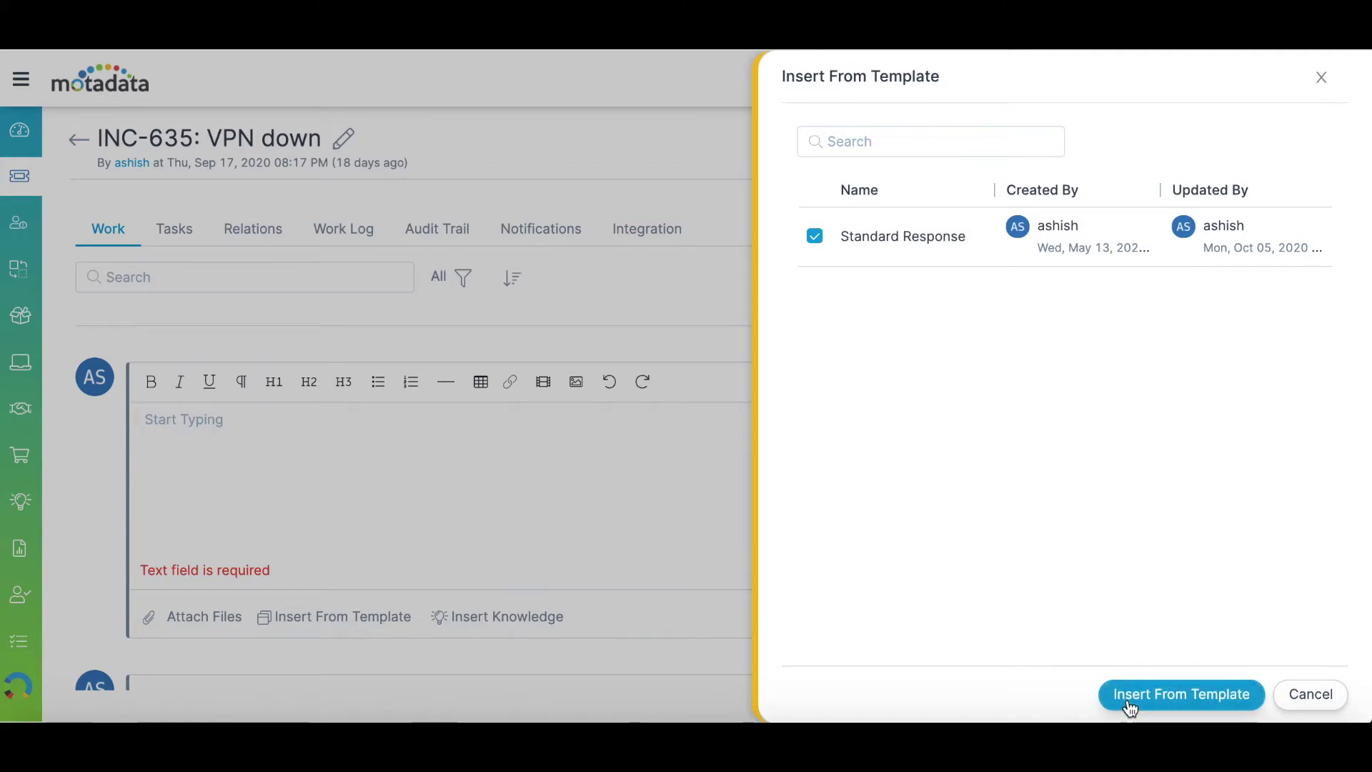
{"action": "left_click", "coordinate": [1180, 694]}
{"action": "left_click", "coordinate": [501, 600]}
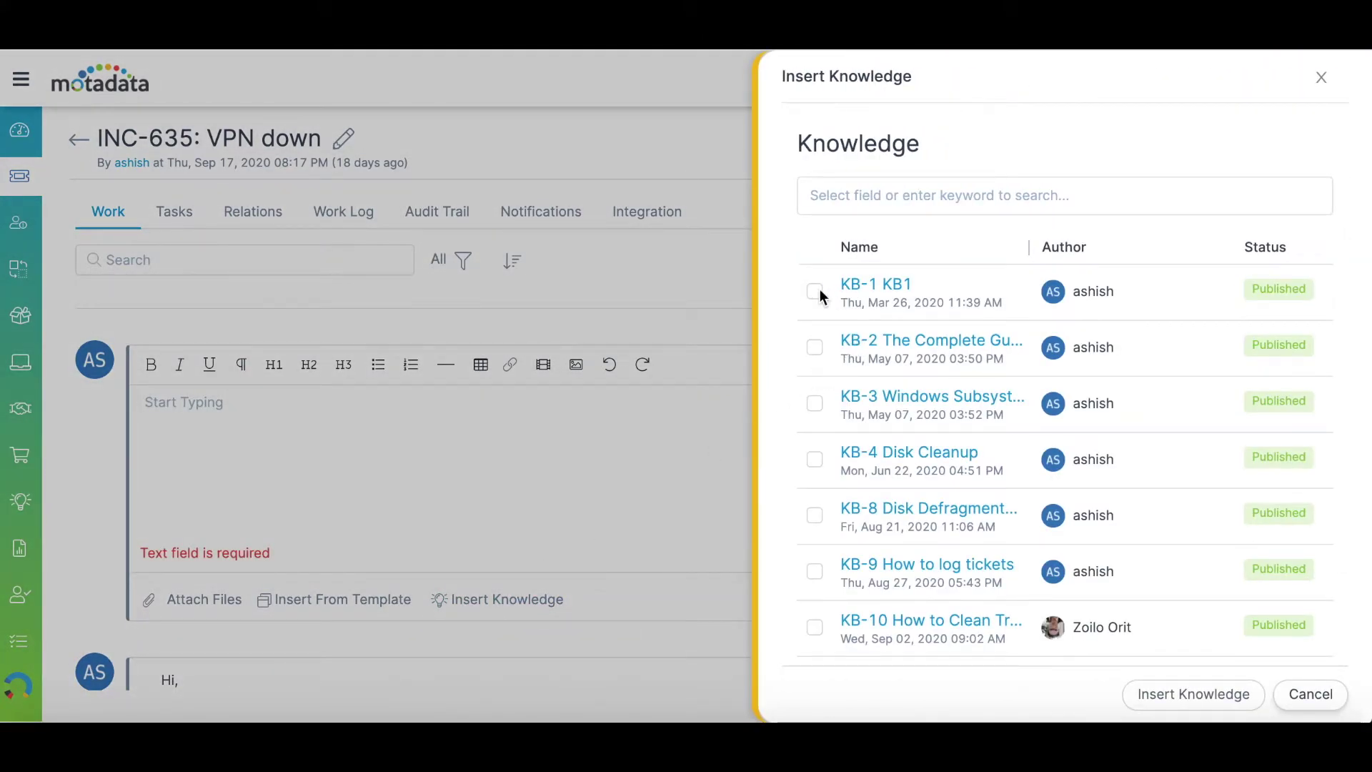
- Pick article KB-1, then filter the incident list by 635 and reopen INC-635 'VPN down'
{"action": "left_click", "coordinate": [815, 291]}
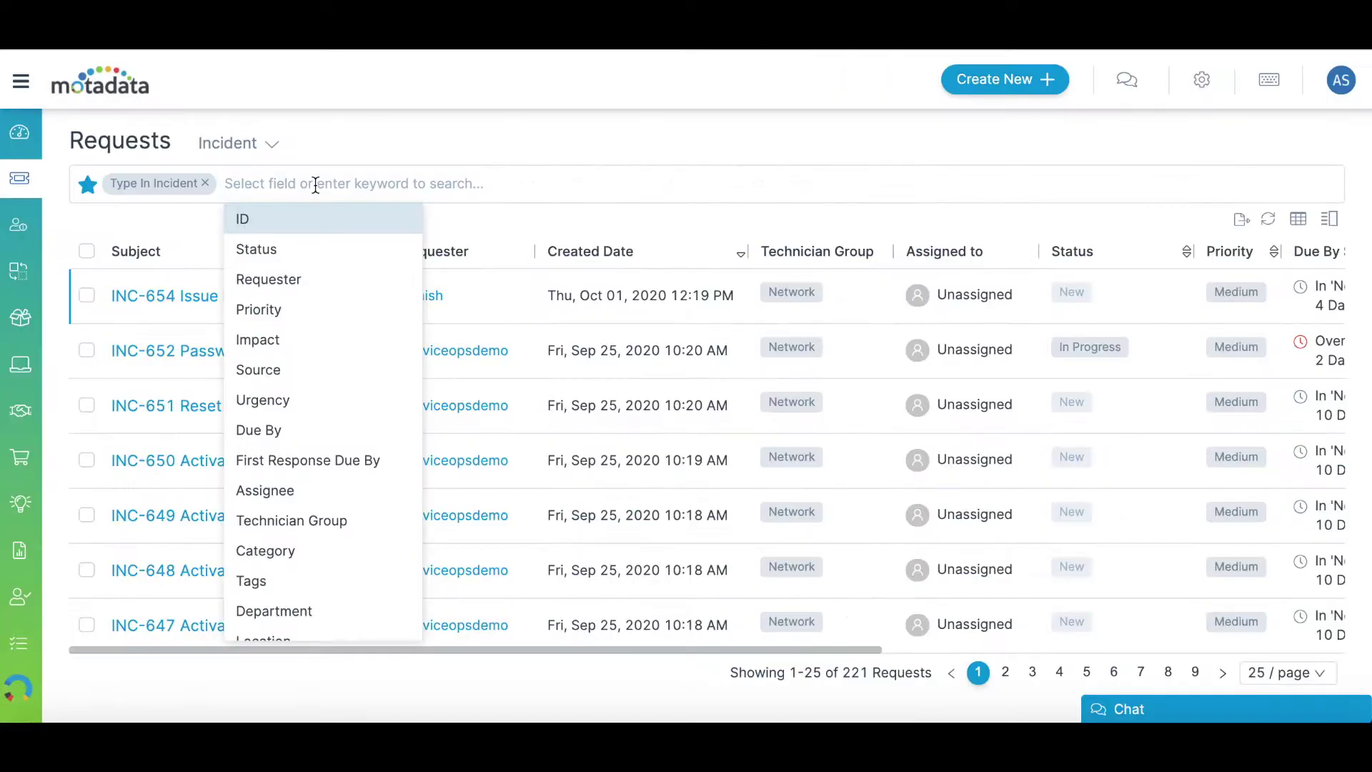
{"action": "type", "text": "6"}
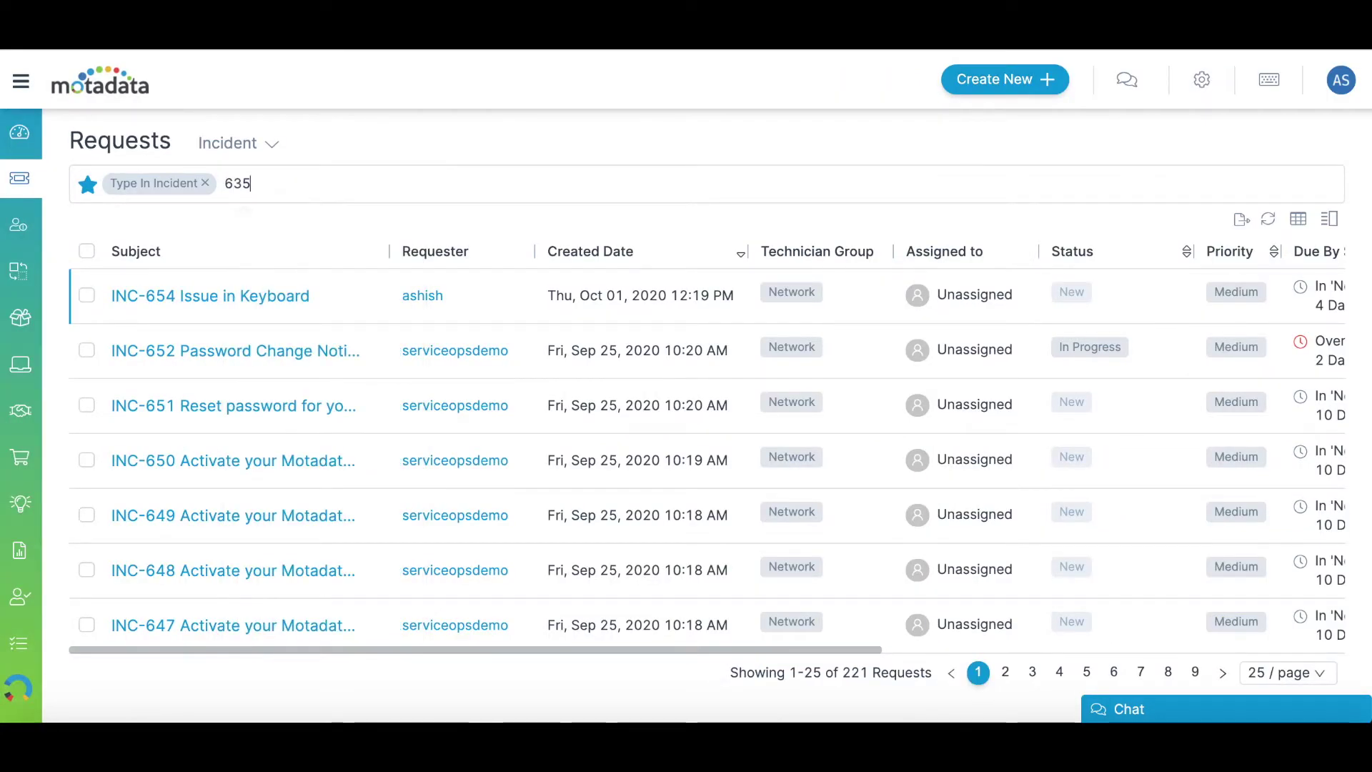
{"action": "type", "text": "35"}
{"action": "key", "text": "Return"}
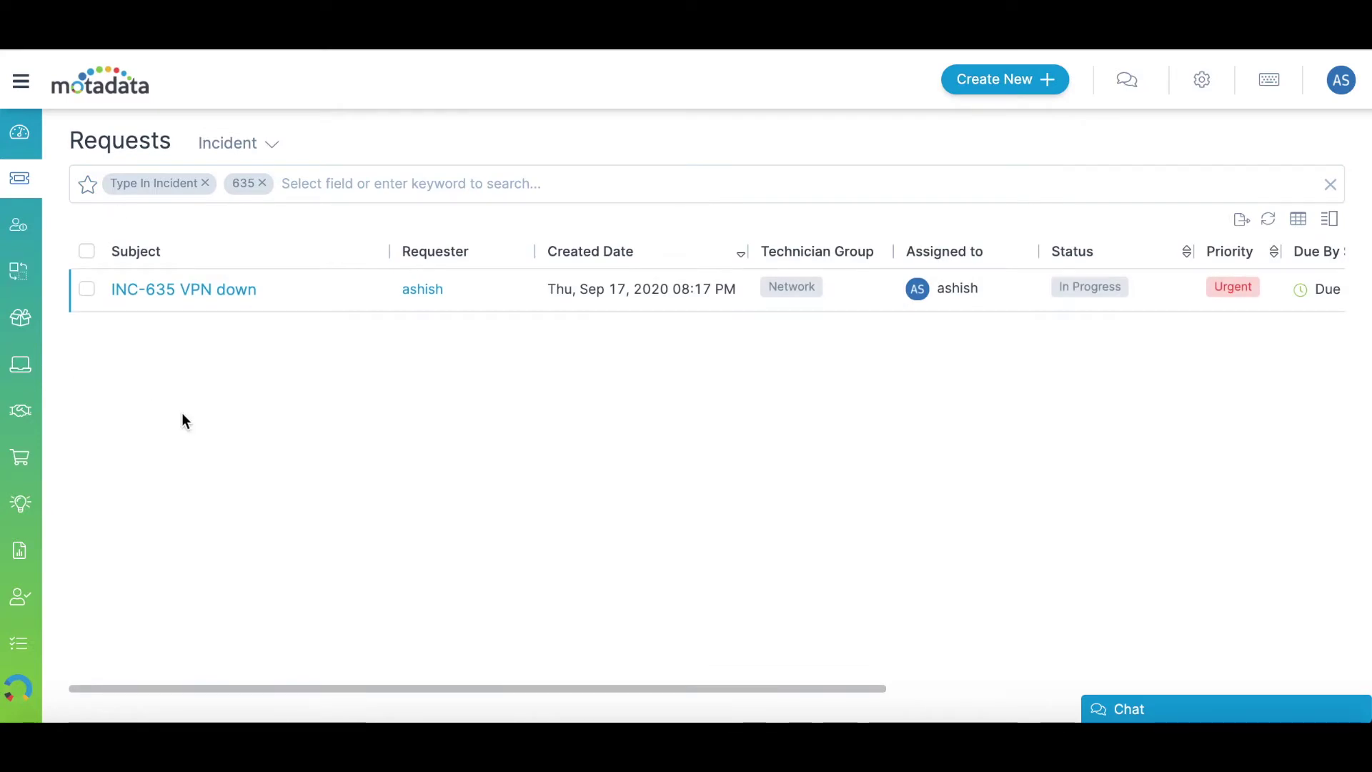
{"action": "left_click", "coordinate": [218, 297]}
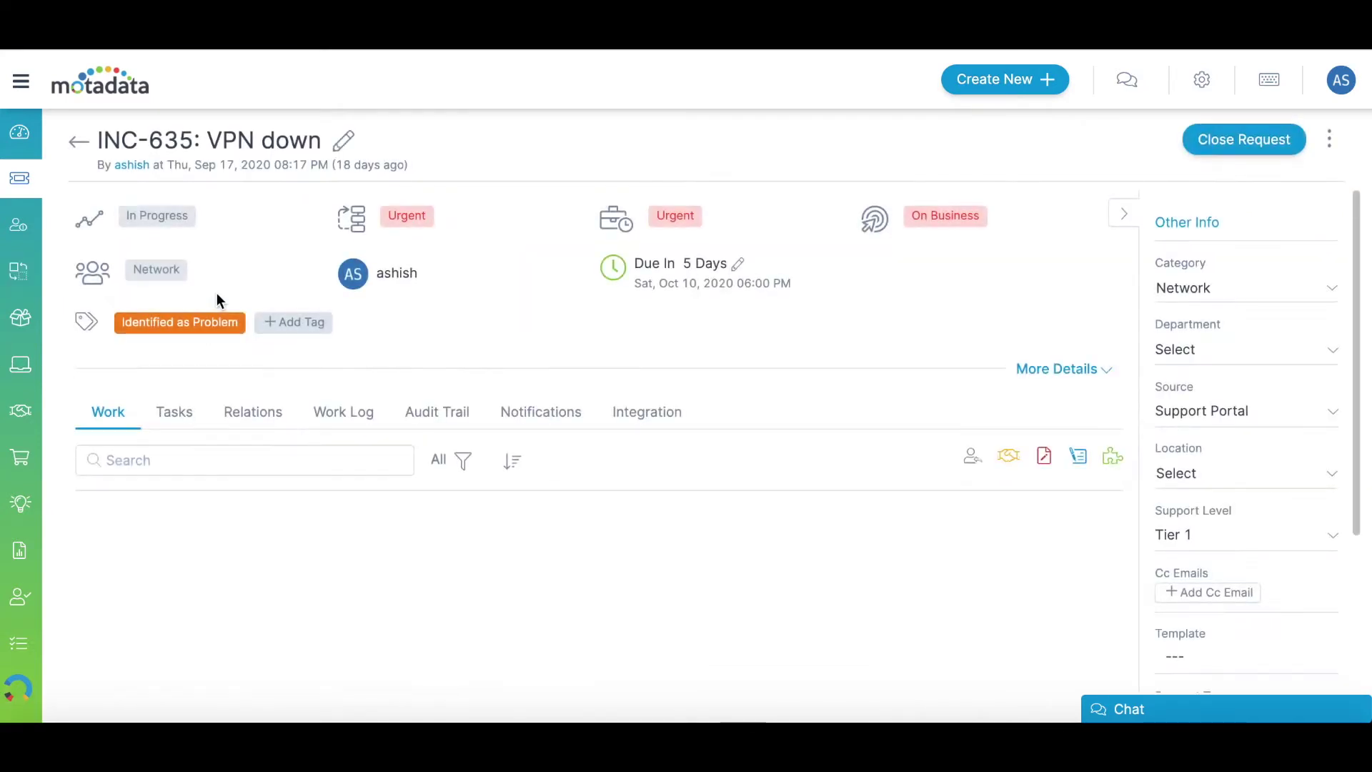
- On INC-635's Relations tab, try Create And Relate > Problem and Add Relation > Problem, then open Problems
{"action": "left_click", "coordinate": [270, 369]}
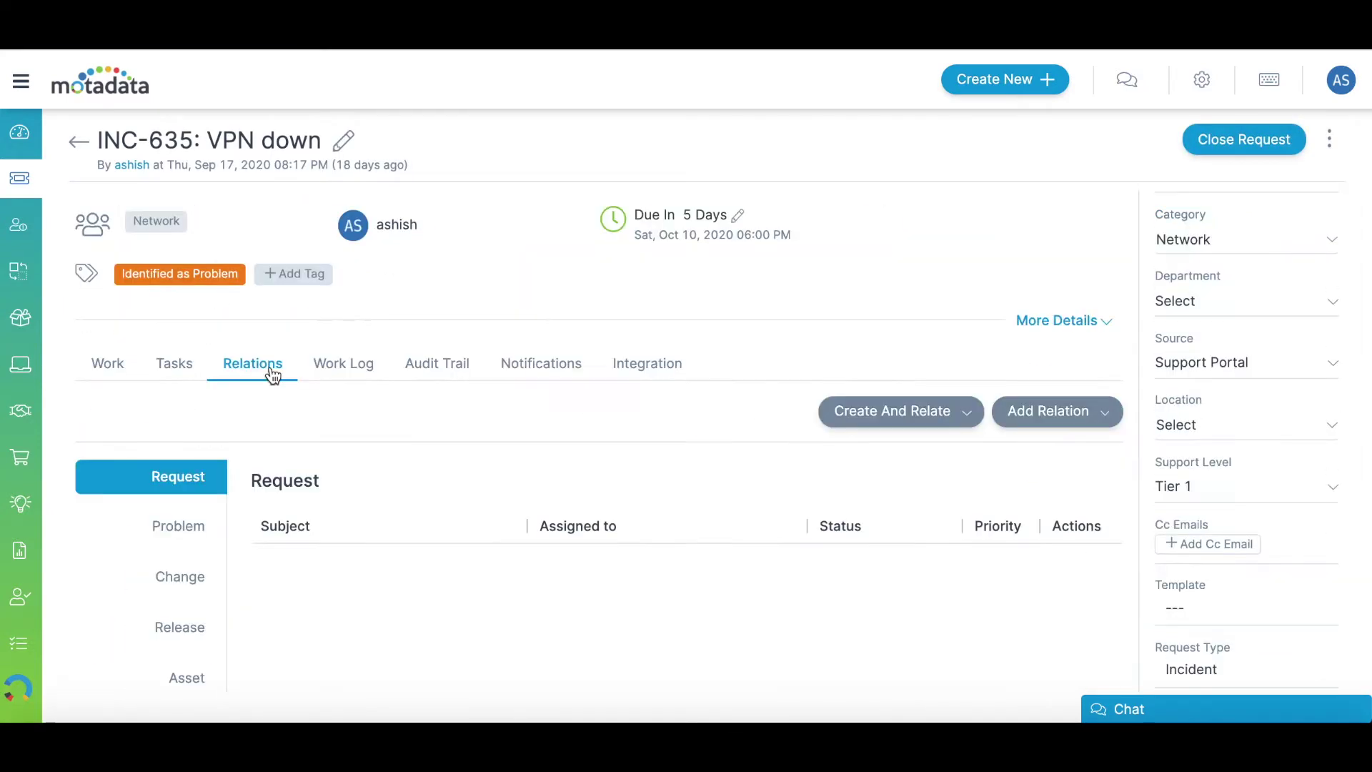
{"action": "left_click", "coordinate": [912, 416]}
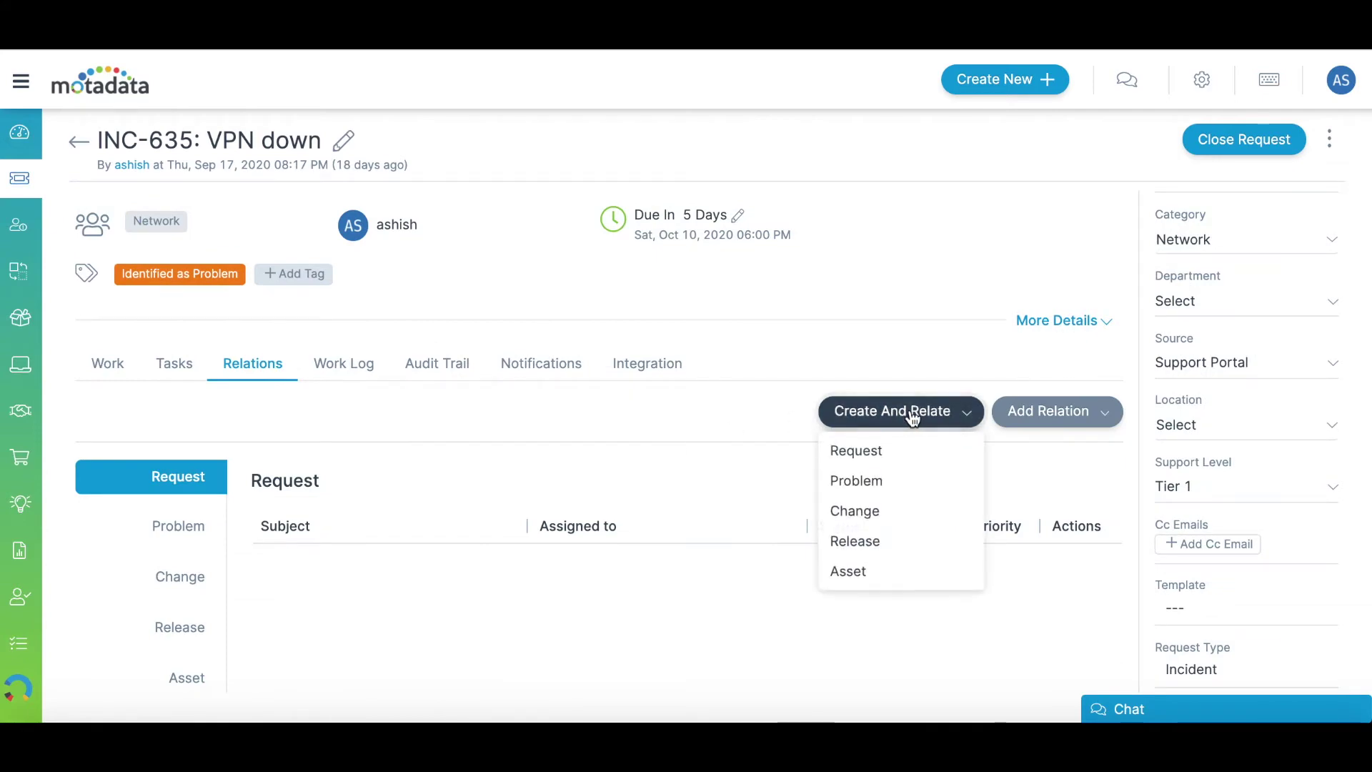
{"action": "left_click", "coordinate": [872, 480]}
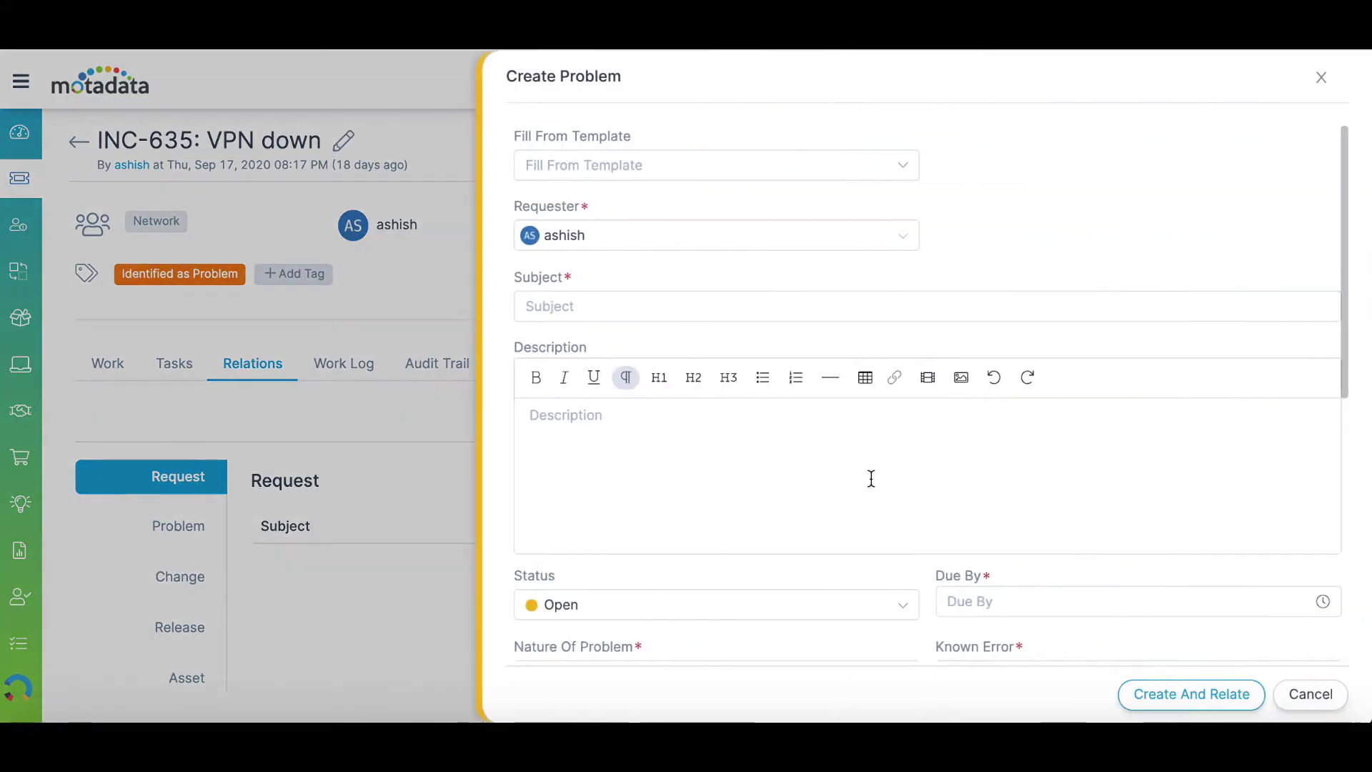
{"action": "key", "text": "Escape"}
{"action": "left_click", "coordinate": [1057, 412]}
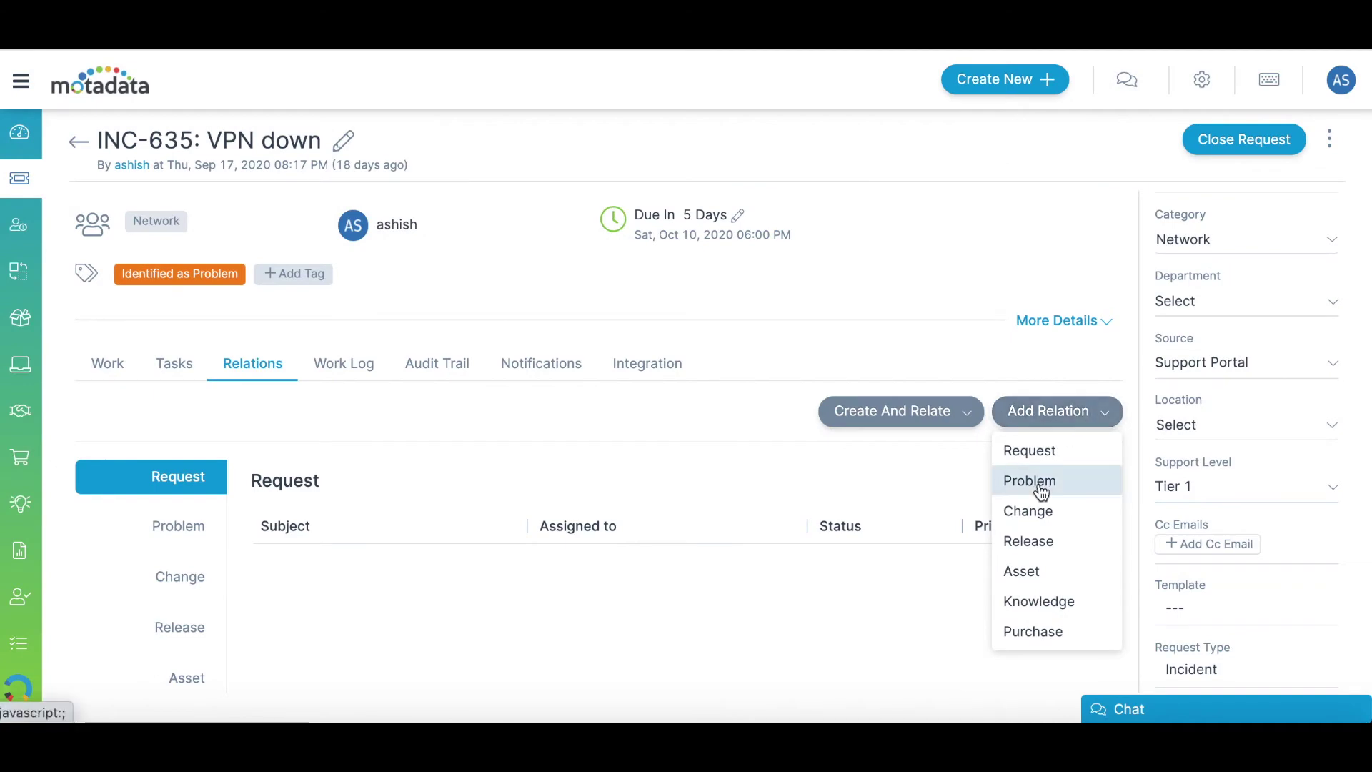
{"action": "left_click", "coordinate": [1041, 490]}
{"action": "left_click", "coordinate": [22, 231]}
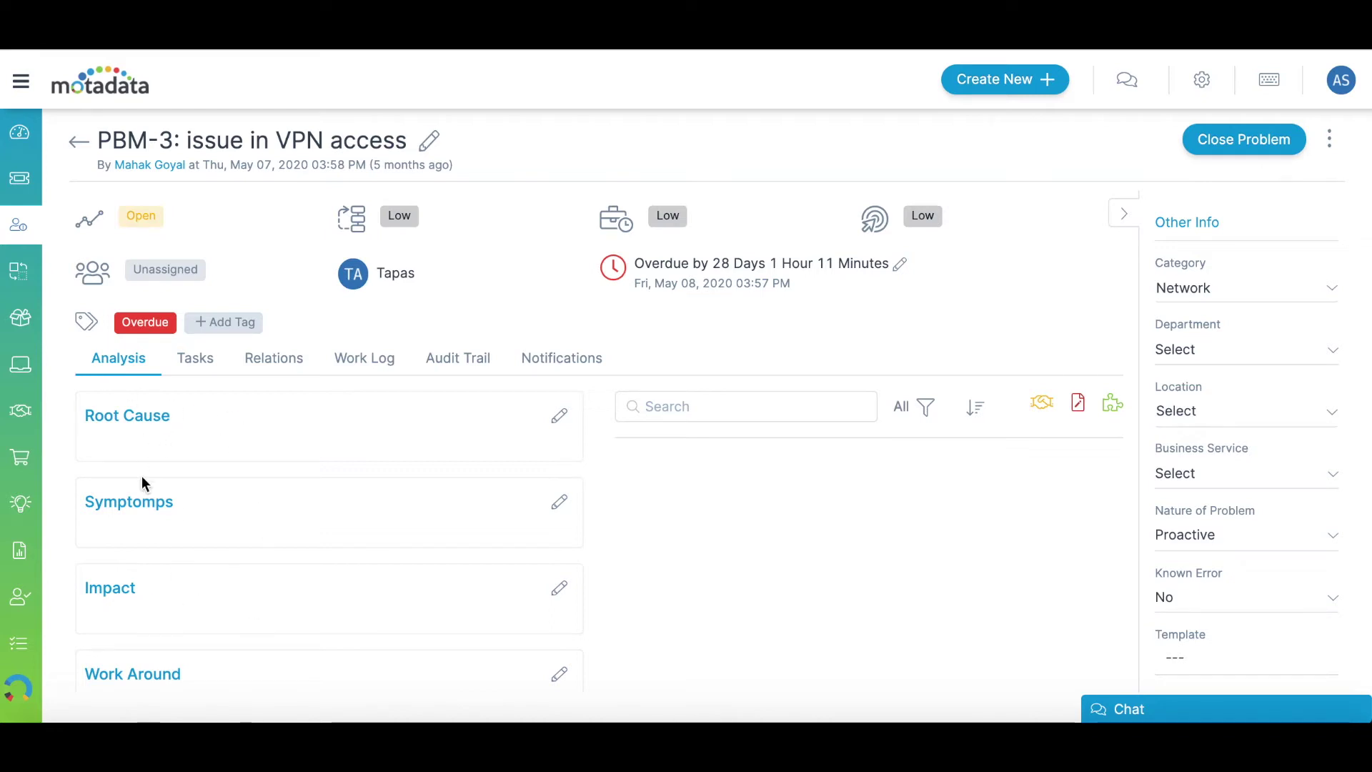
- Scroll down problem PBM-3, then switch to the All Open Changes list
{"action": "scroll", "coordinate": [863, 481], "scroll_direction": "down", "scroll_amount": 2}
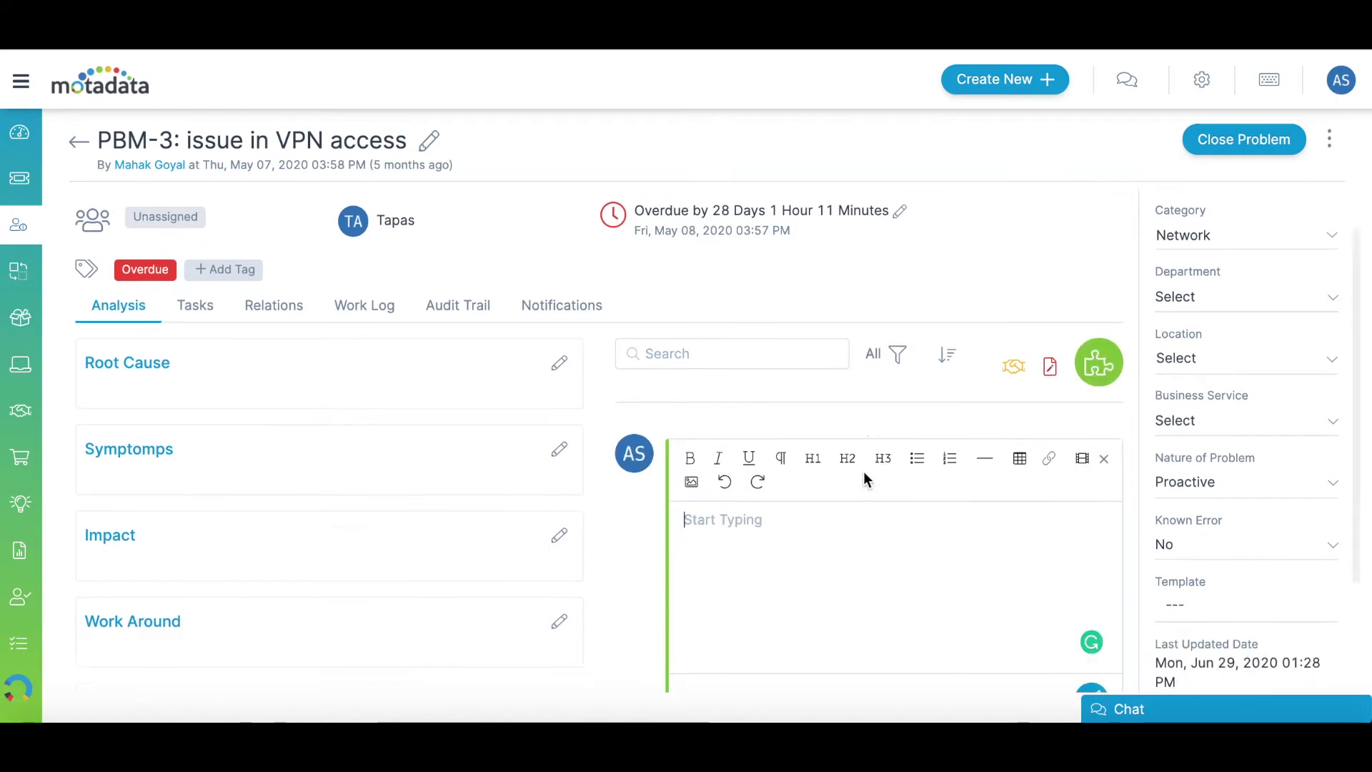
{"action": "left_click", "coordinate": [17, 275]}
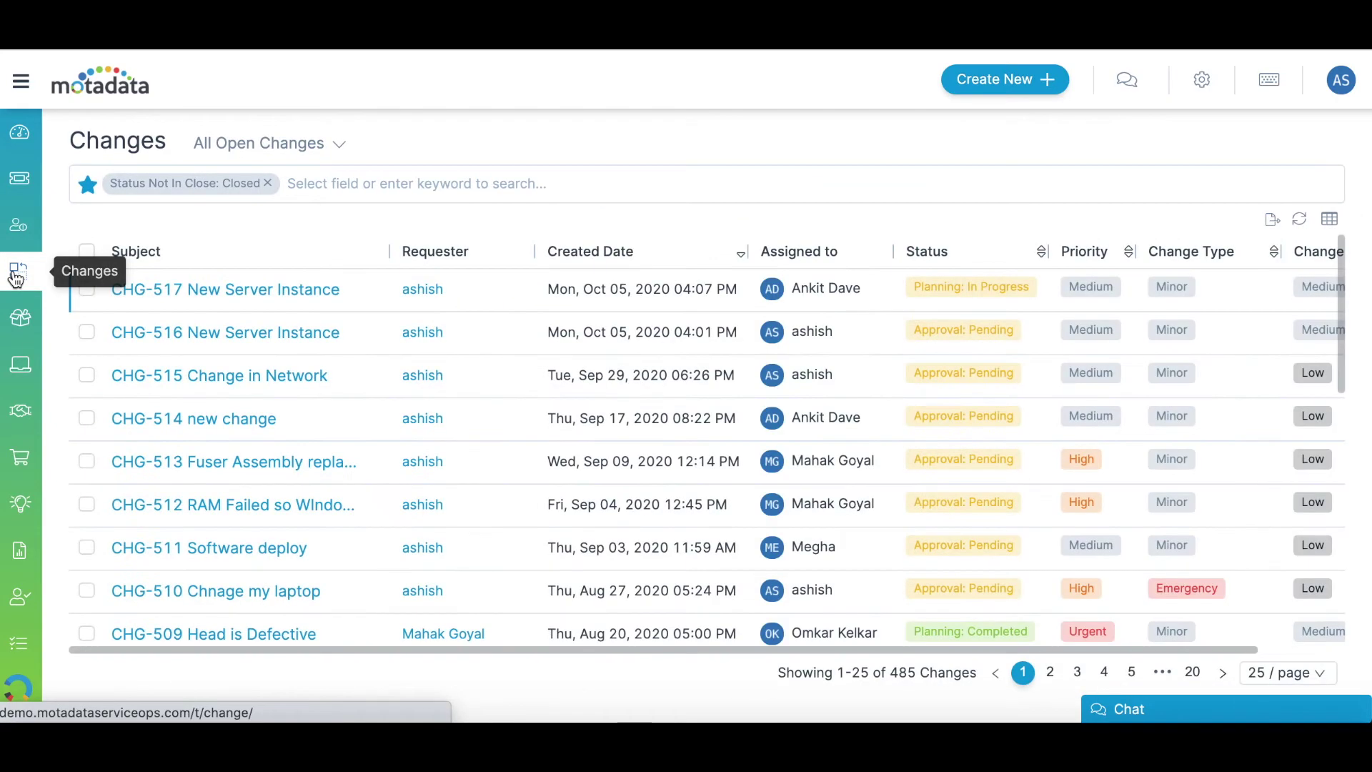
- Open change CHG-517 New Server Instance and relate problem PBM-3 to it
{"action": "left_click", "coordinate": [246, 289]}
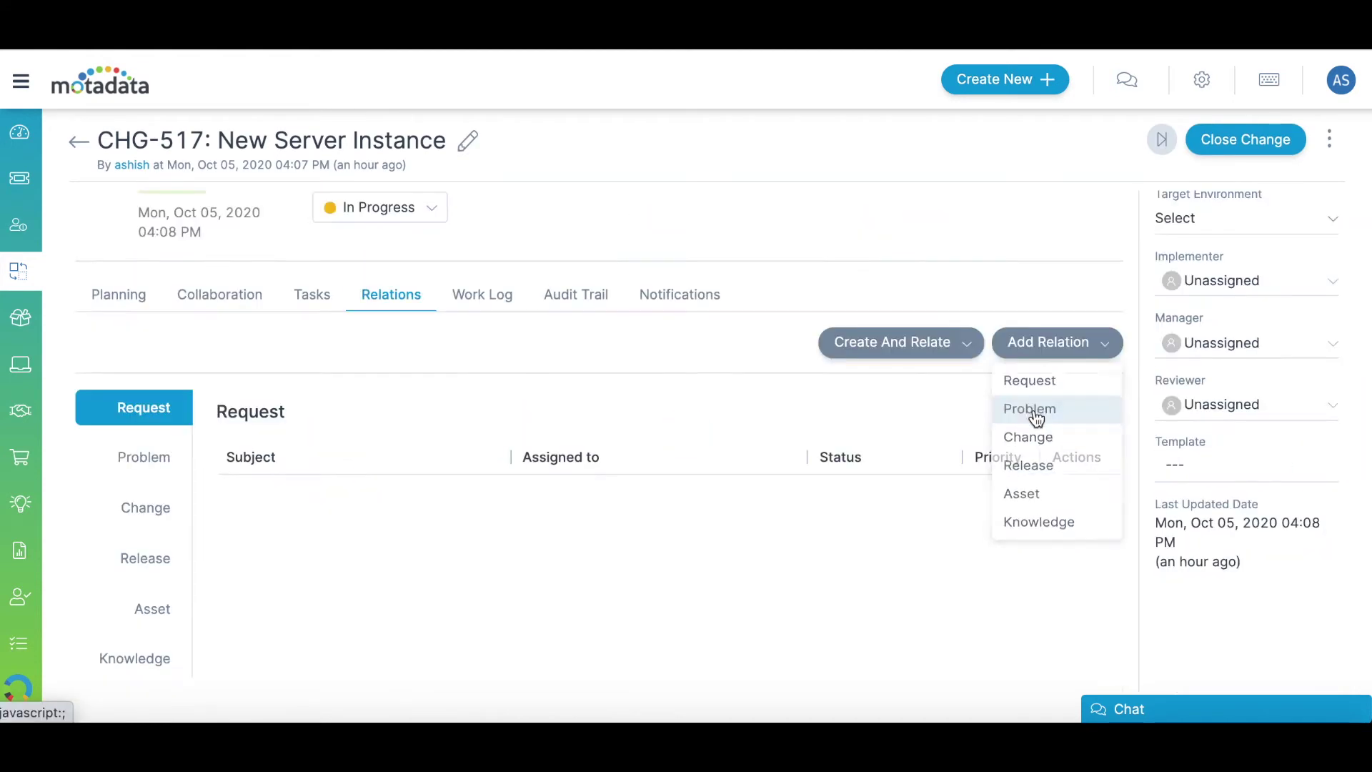
{"action": "left_click", "coordinate": [1035, 411]}
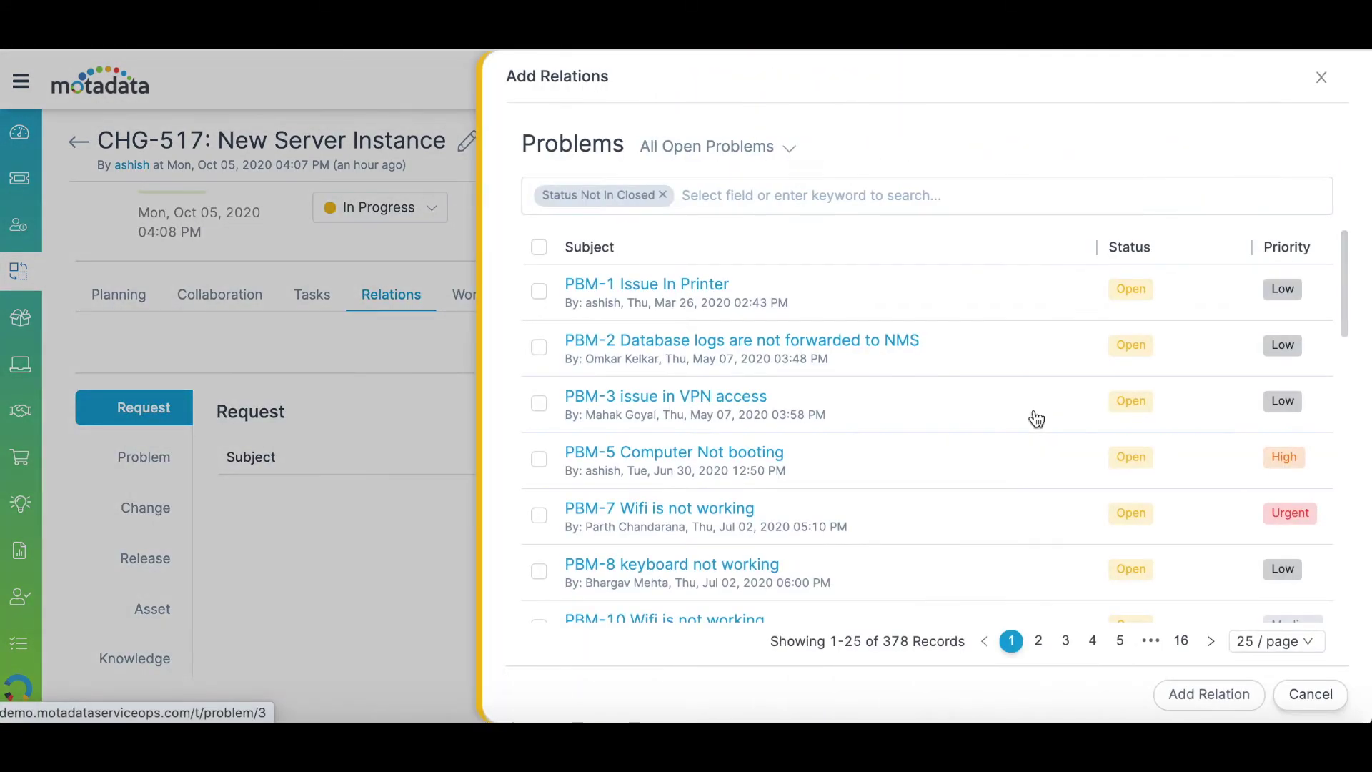
{"action": "left_click", "coordinate": [539, 403]}
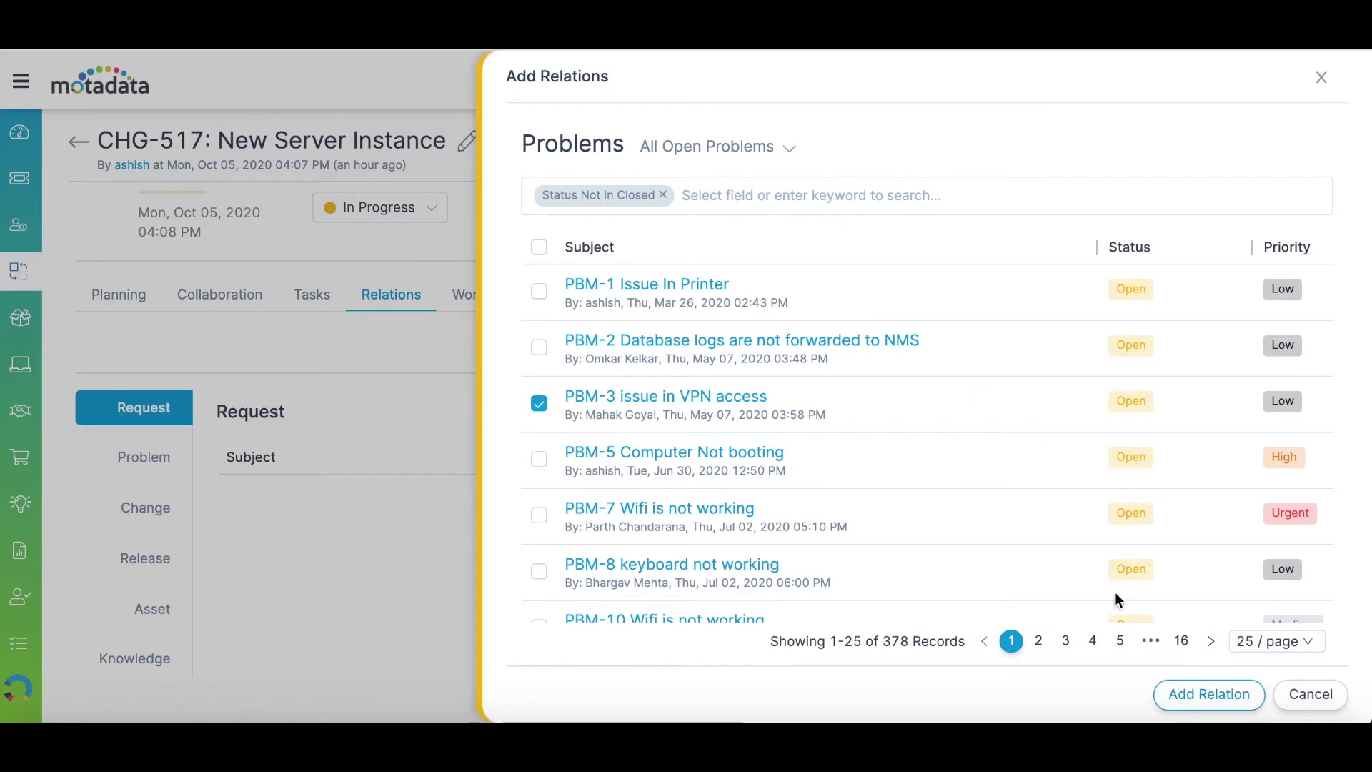
{"action": "left_click", "coordinate": [1209, 695]}
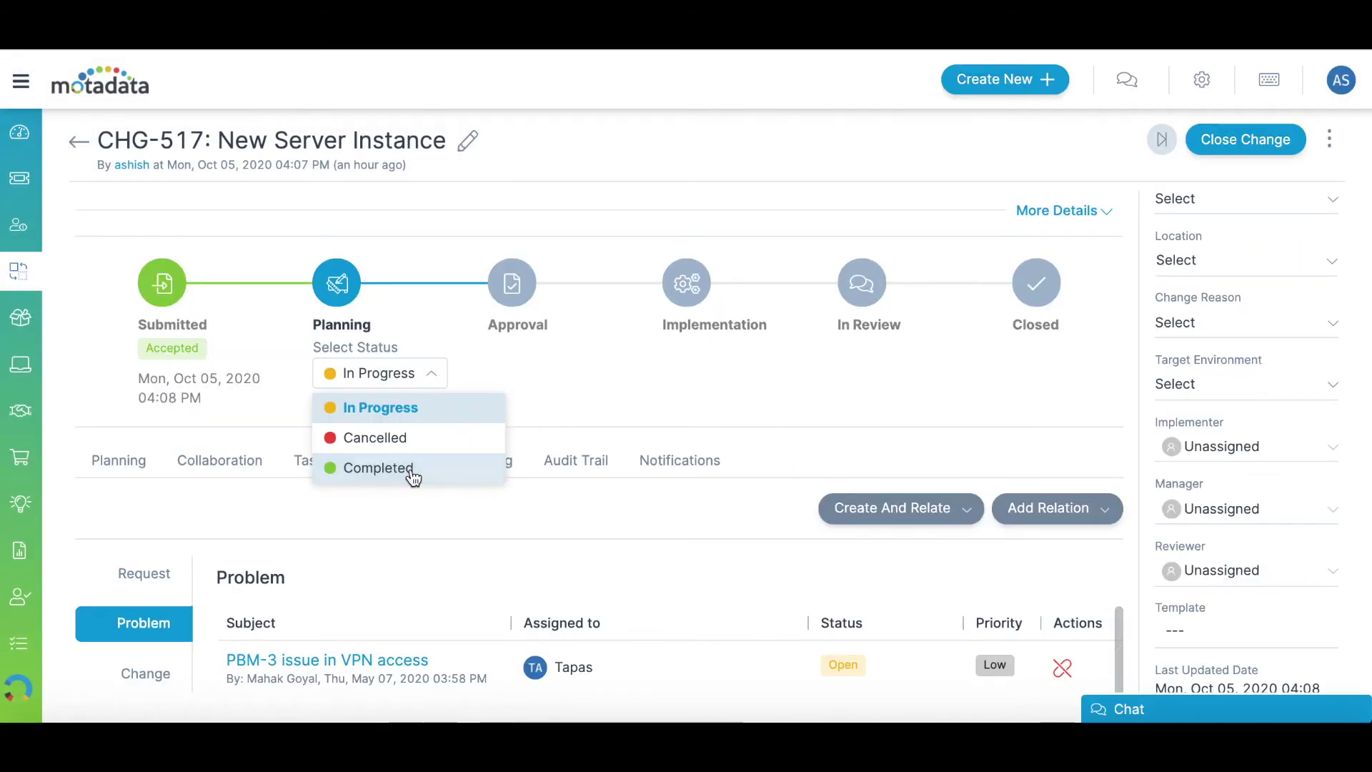
- Set the Planning stage to Completed and confirm, moving the change to Approval
{"action": "left_click", "coordinate": [379, 468]}
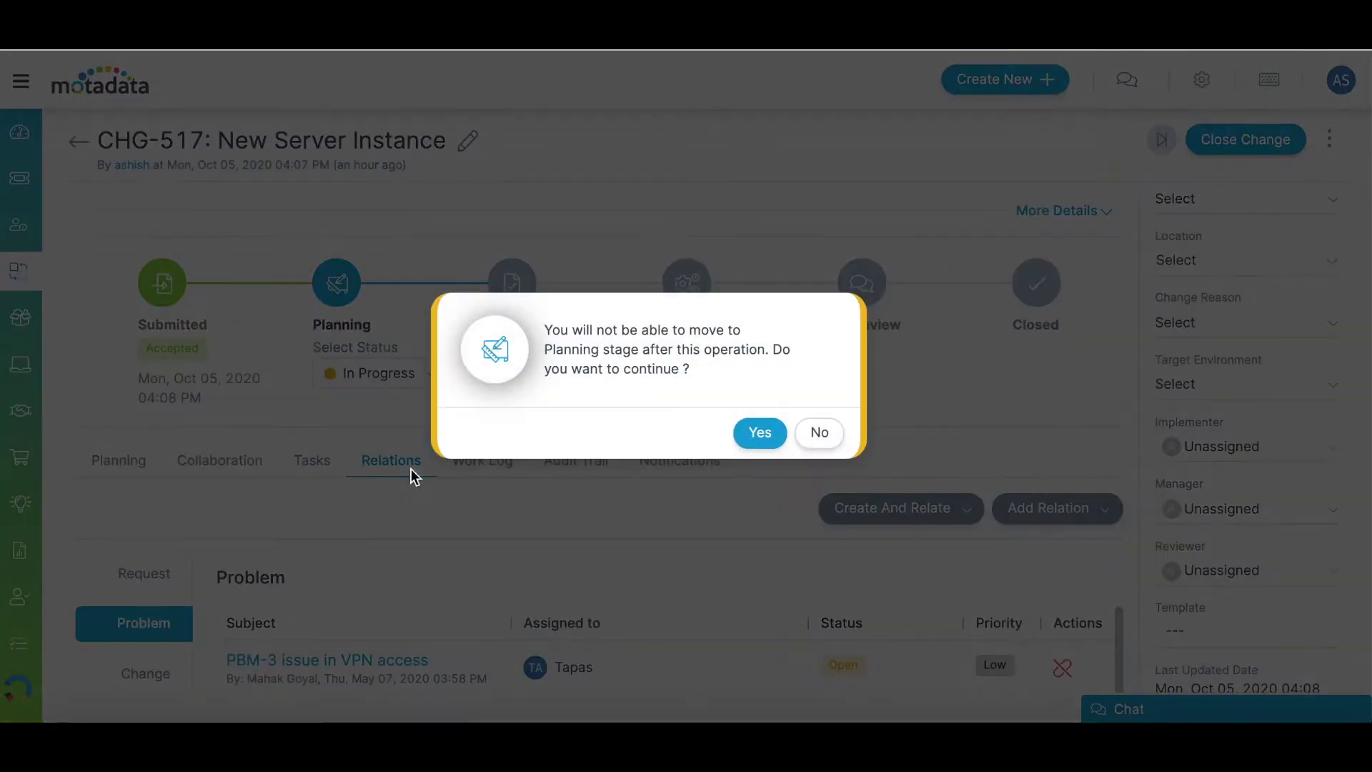
{"action": "left_click", "coordinate": [756, 434]}
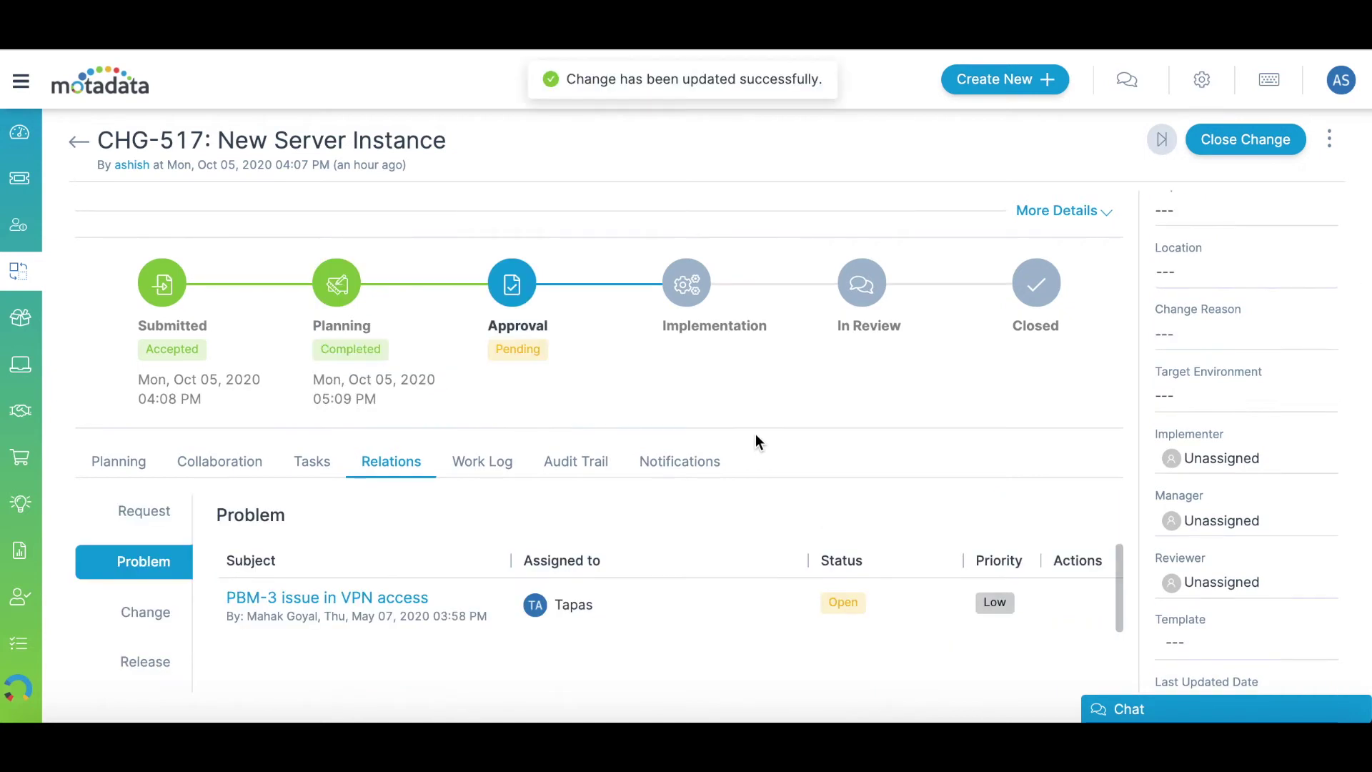
{"action": "scroll", "coordinate": [756, 435], "scroll_direction": "down", "scroll_amount": 2}
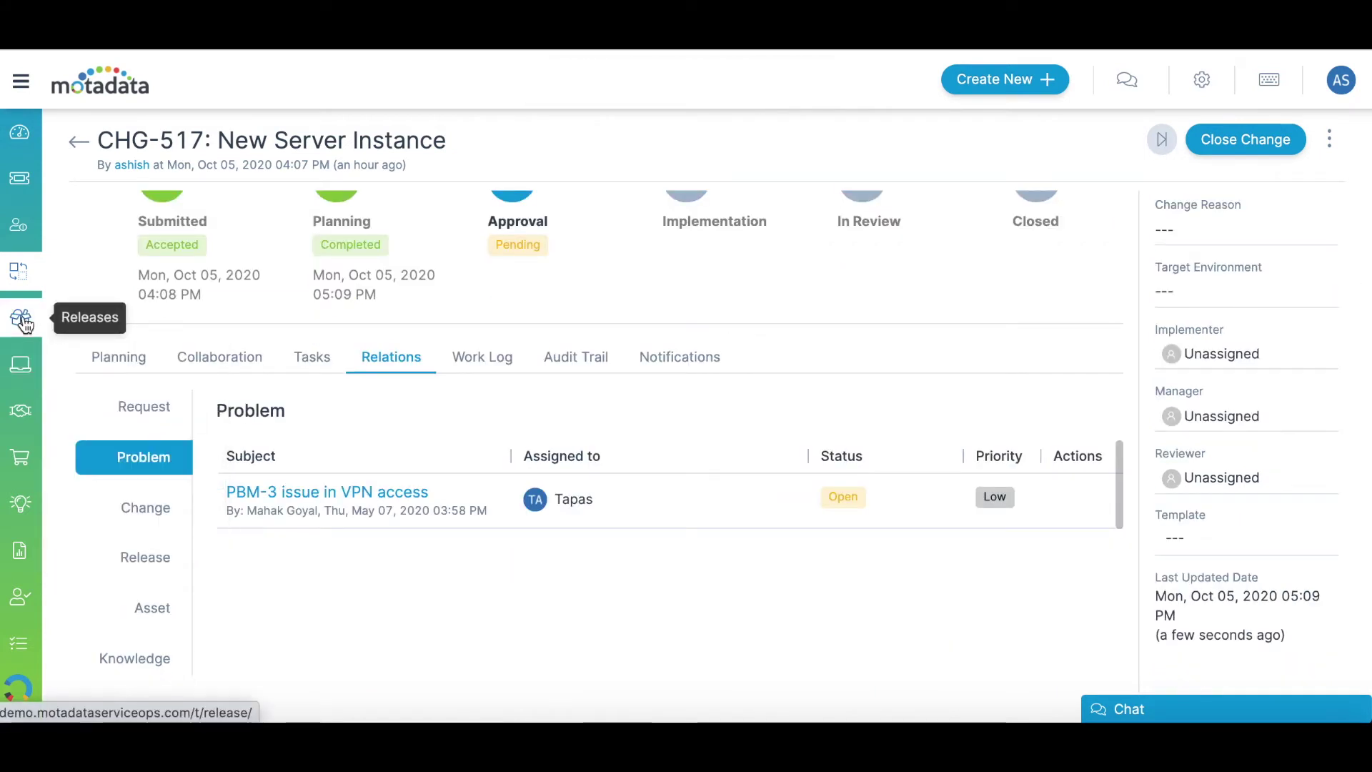
- Open release REL-2 Software Upgrade and scroll through its Planning tab schedule sections
{"action": "left_click", "coordinate": [25, 324]}
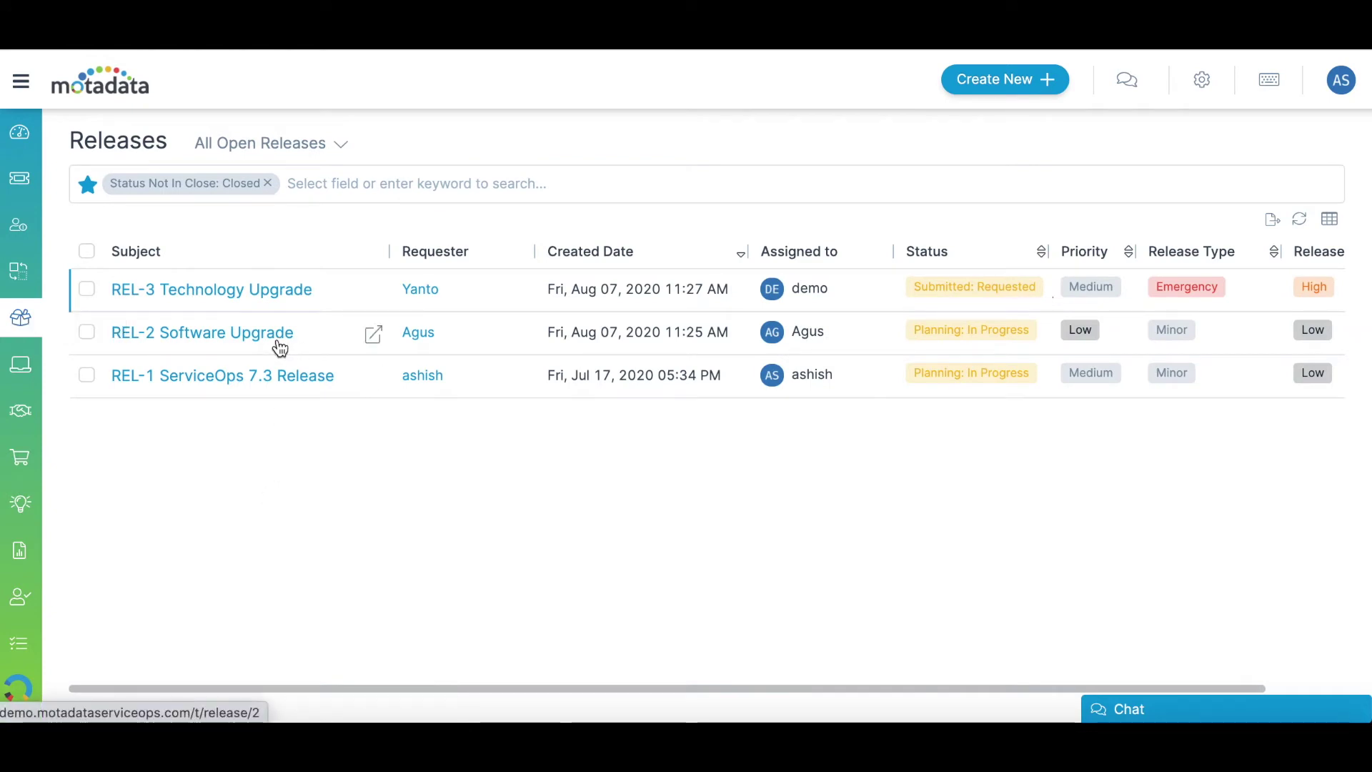
{"action": "left_click", "coordinate": [278, 337]}
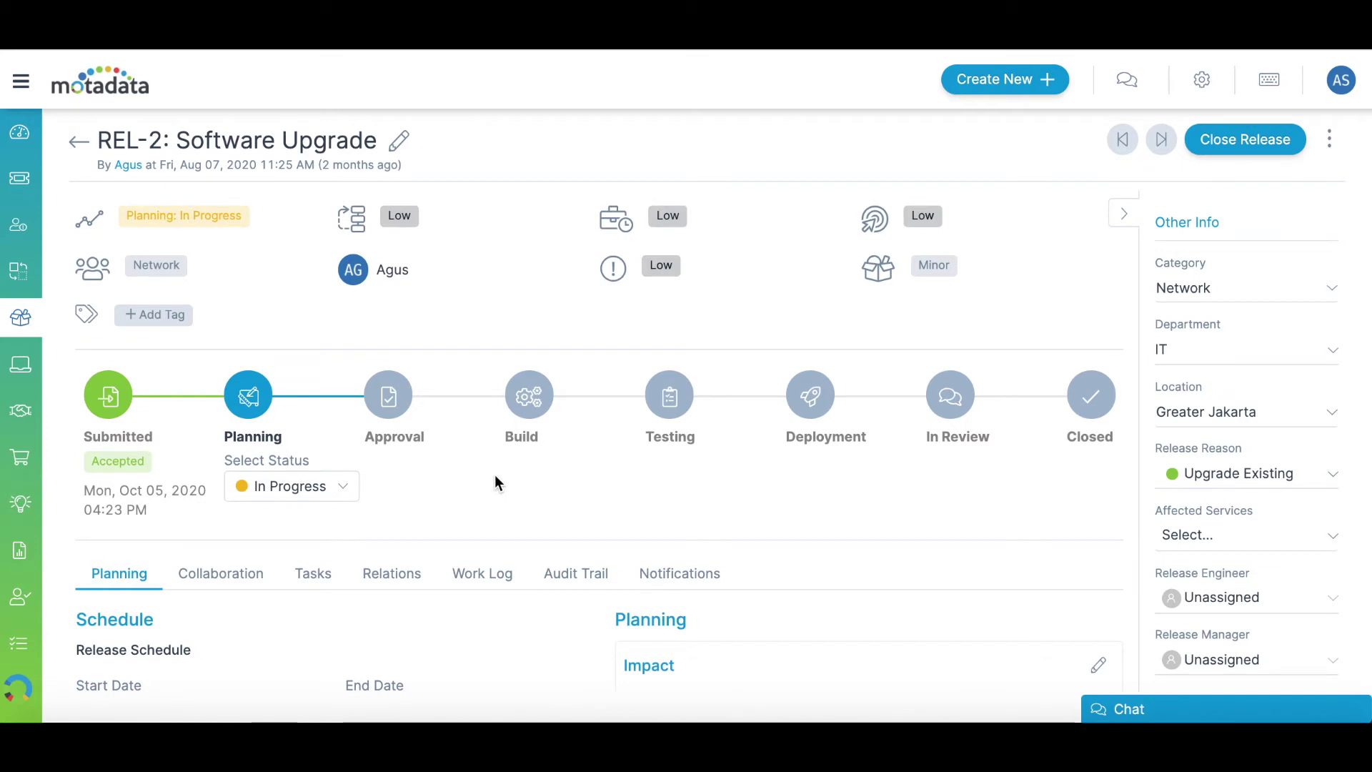
{"action": "scroll", "coordinate": [497, 479], "scroll_direction": "down", "scroll_amount": 1}
{"action": "scroll", "coordinate": [497, 480], "scroll_direction": "down", "scroll_amount": 5}
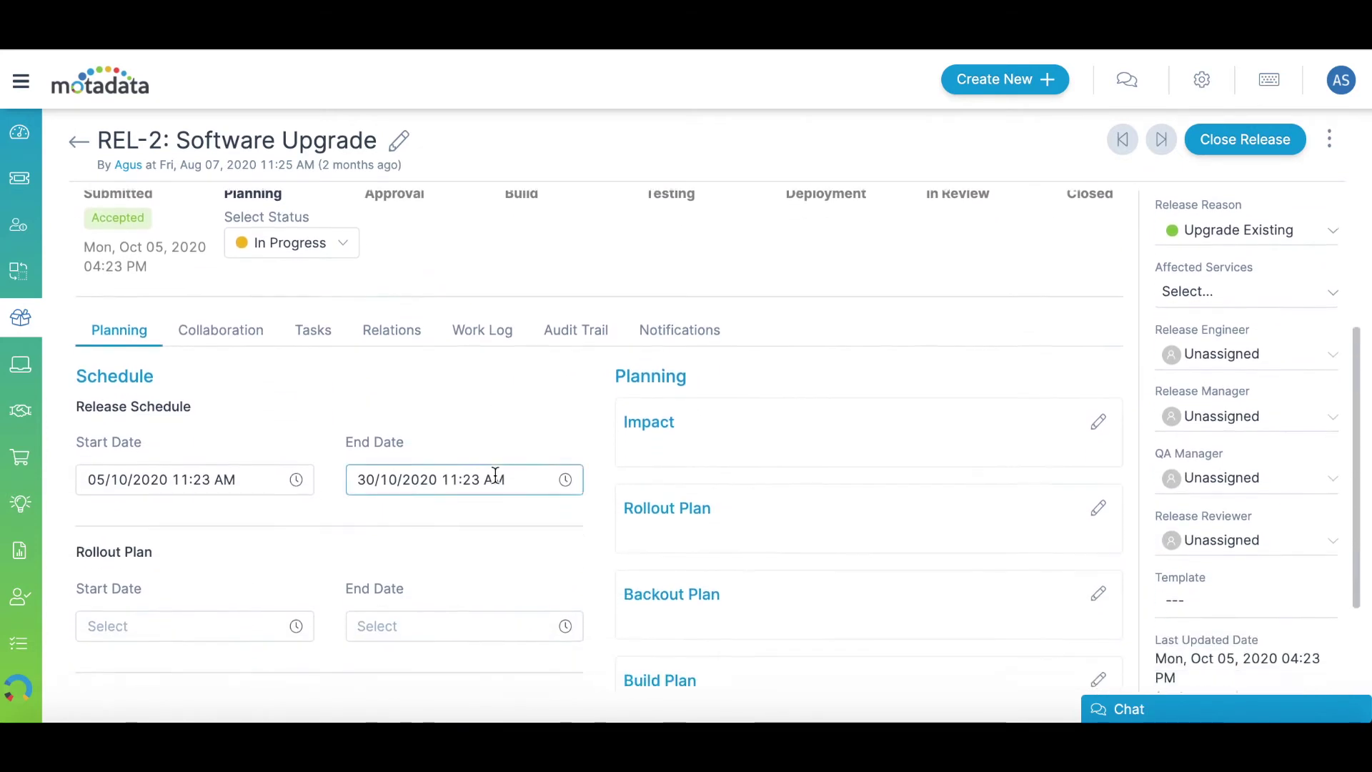
{"action": "scroll", "coordinate": [530, 491], "scroll_direction": "down", "scroll_amount": 1}
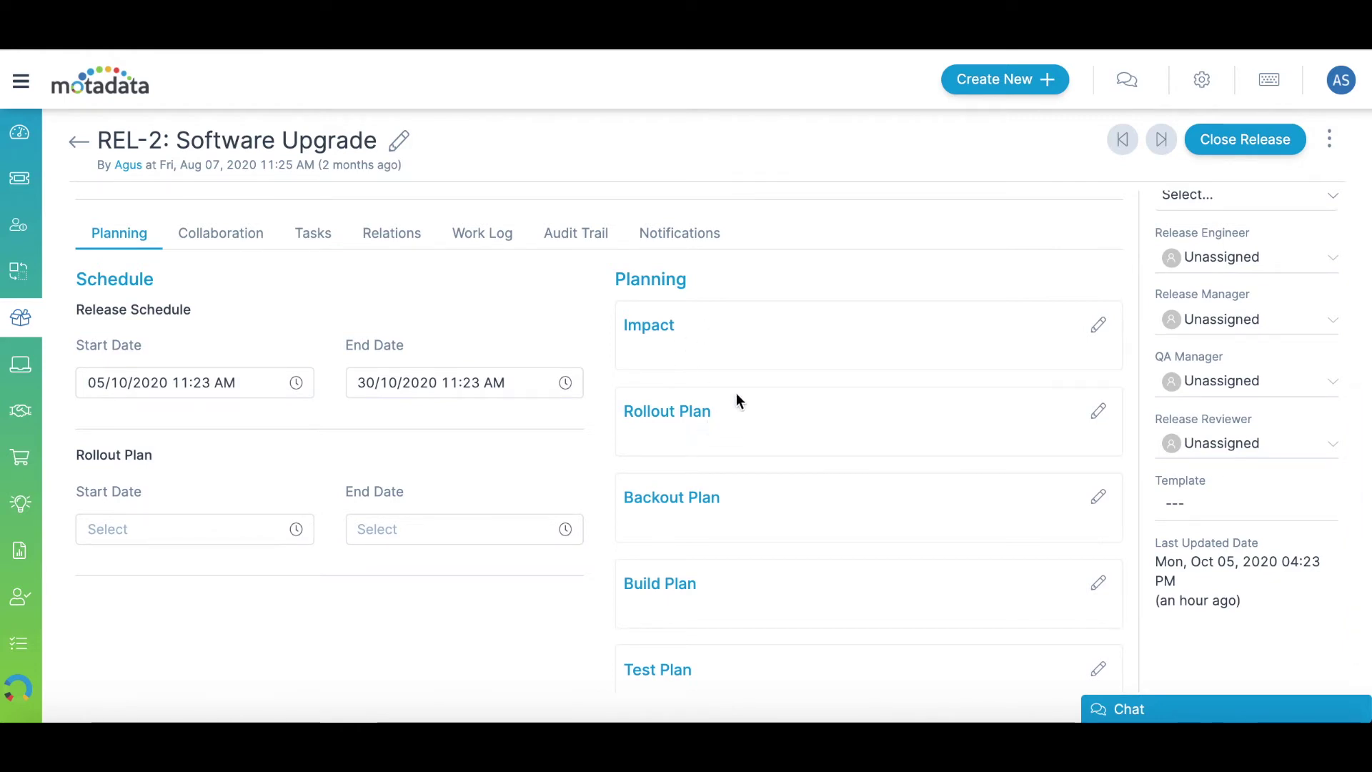
{"action": "scroll", "coordinate": [730, 572], "scroll_direction": "down", "scroll_amount": 1}
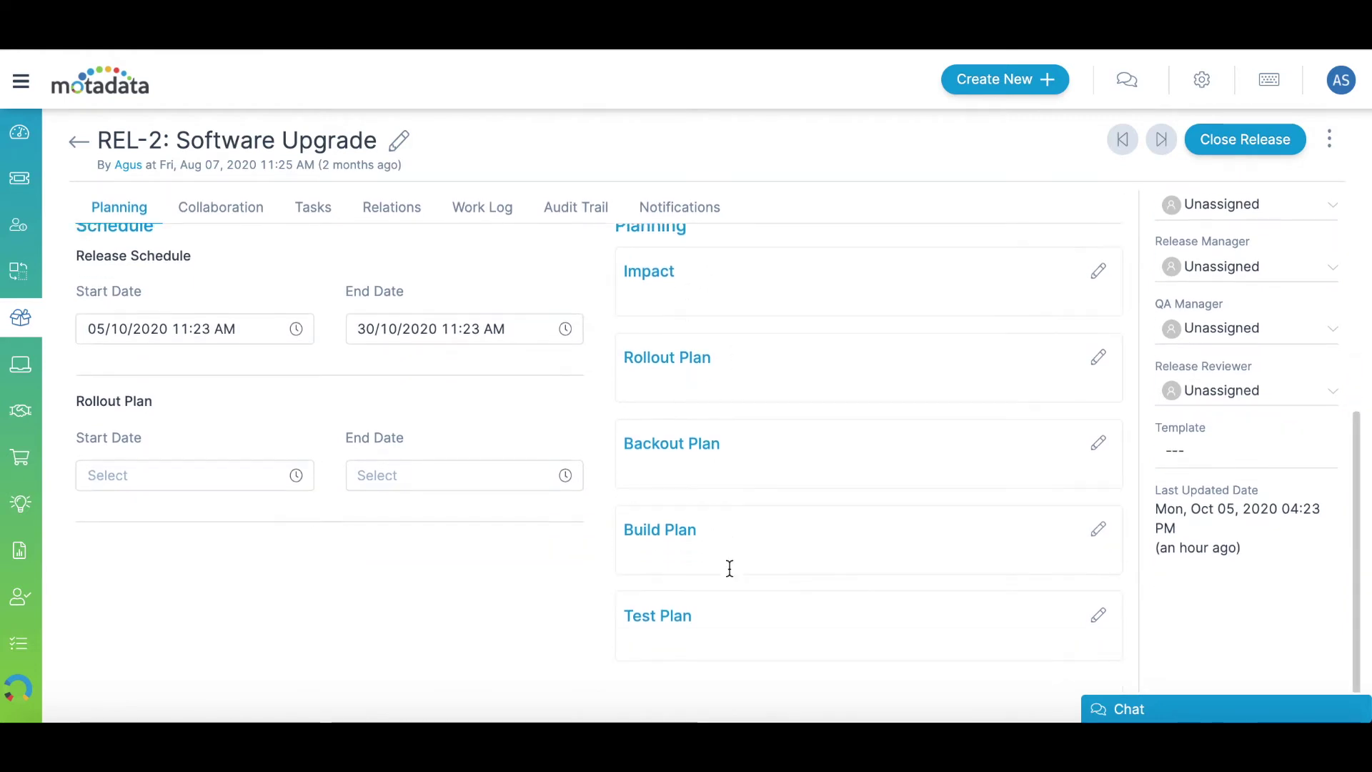
{"action": "scroll", "coordinate": [406, 538], "scroll_direction": "up", "scroll_amount": 3}
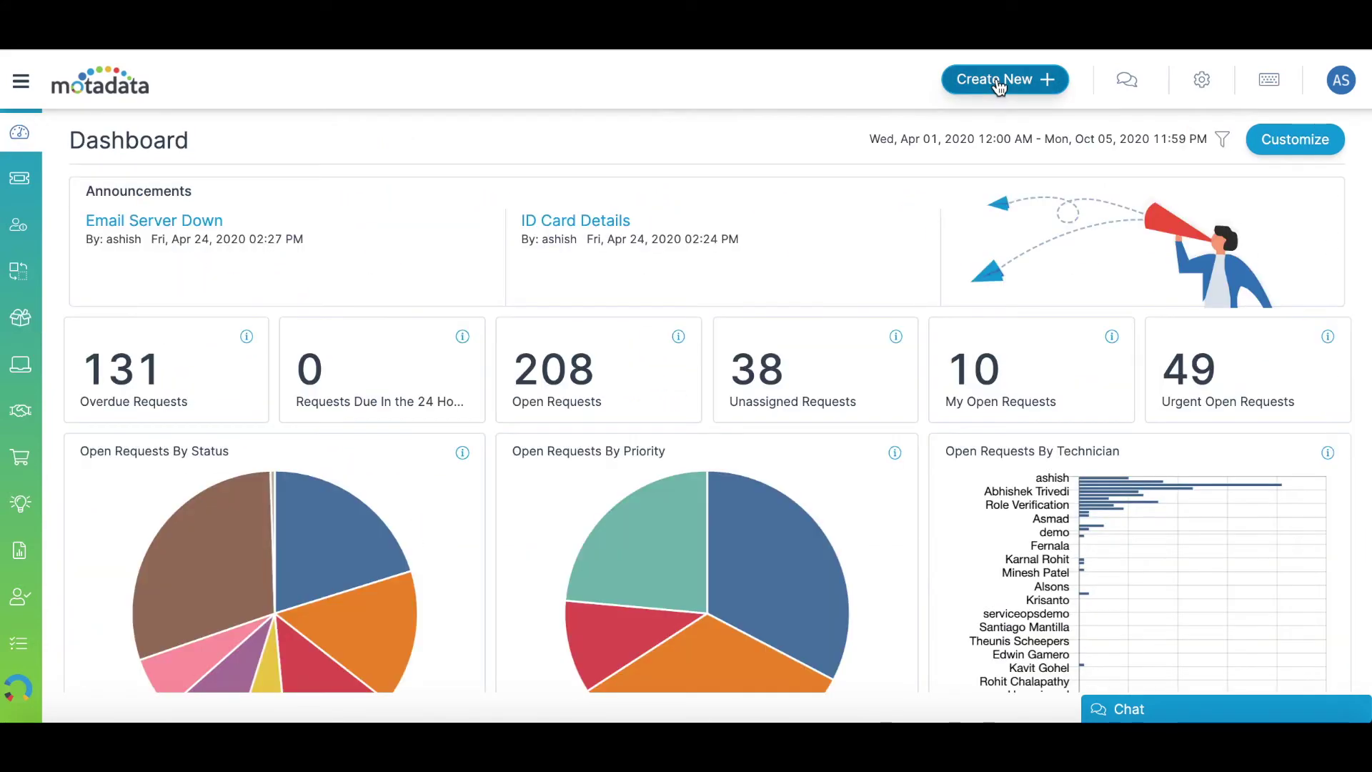
- View the Create New options, then open the Hardware Assets list
{"action": "left_click", "coordinate": [999, 82]}
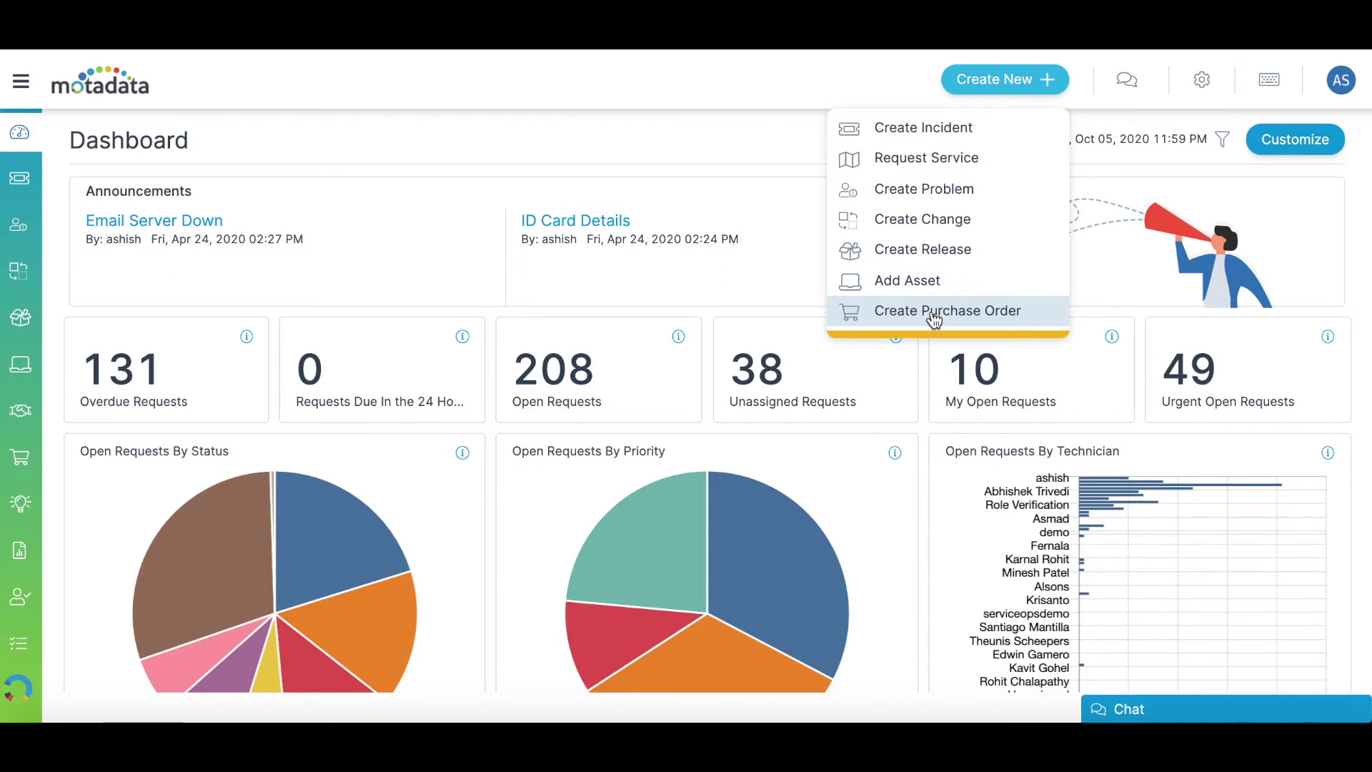
{"action": "mouse_move", "coordinate": [20, 364]}
{"action": "left_click", "coordinate": [108, 370]}
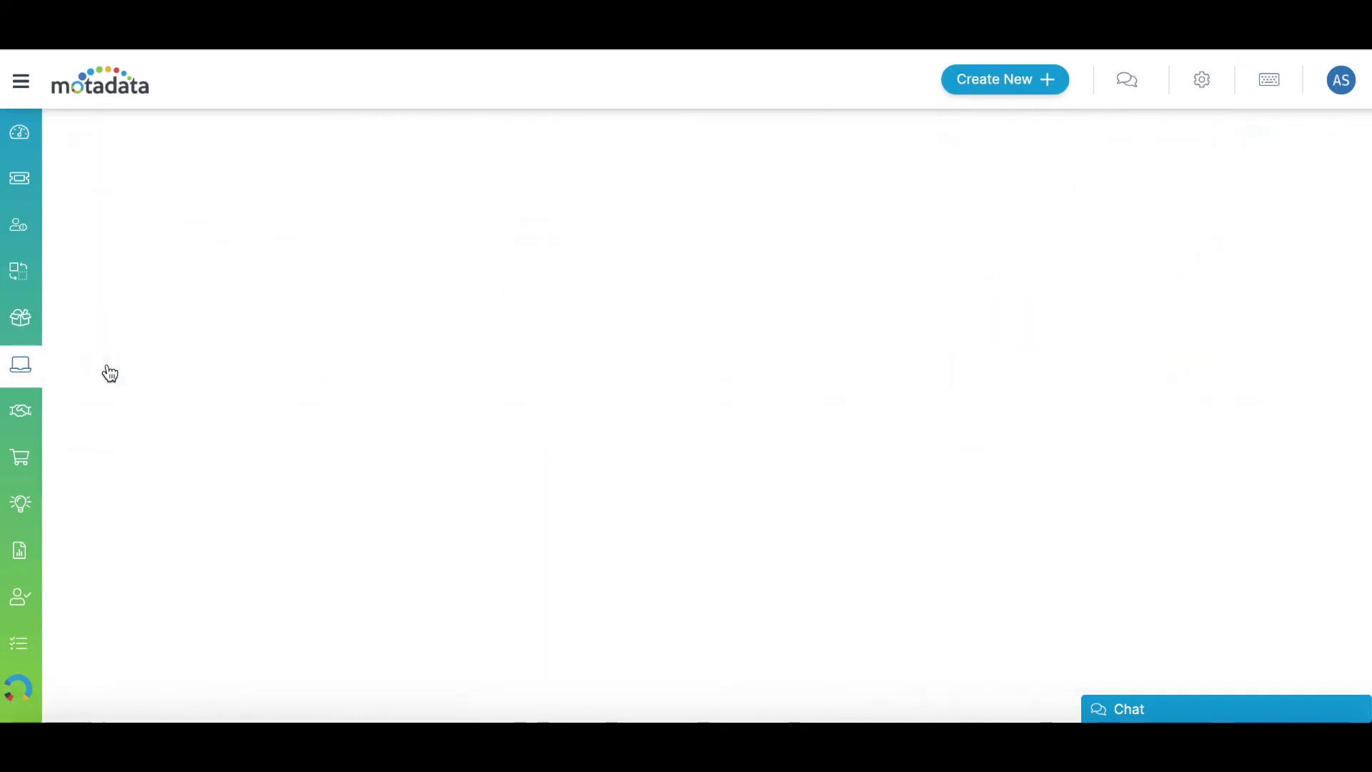
- Move on to the Software Assets list, then to the Software Meter list
{"action": "mouse_move", "coordinate": [30, 367]}
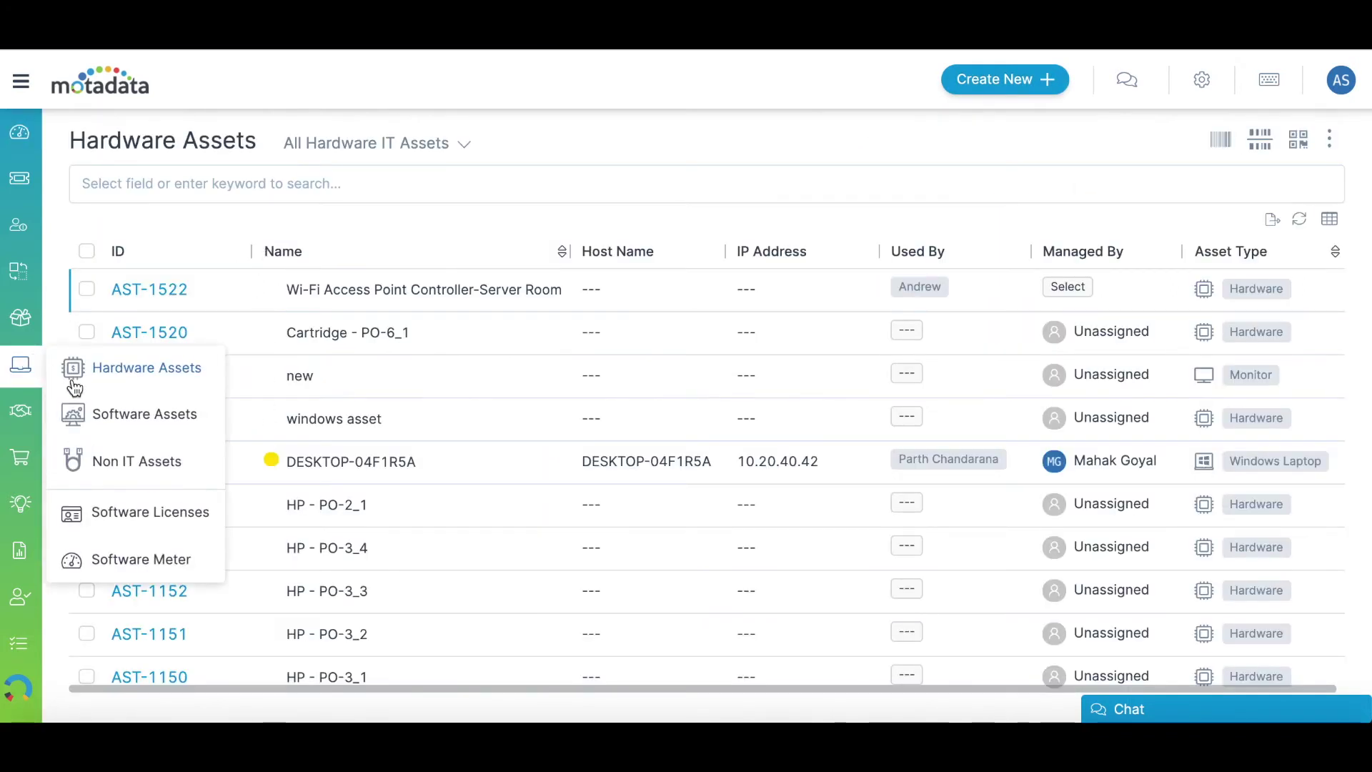
{"action": "left_click", "coordinate": [114, 411]}
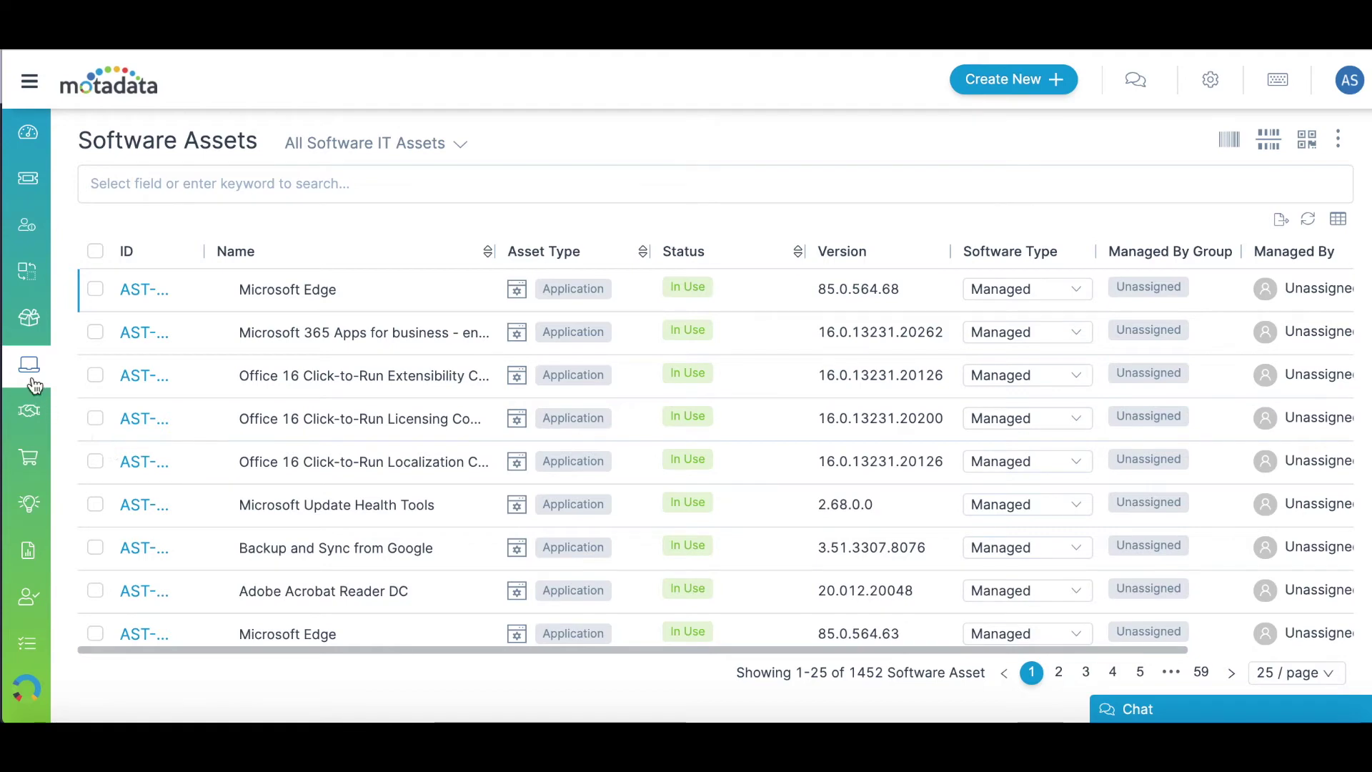
{"action": "mouse_move", "coordinate": [25, 375]}
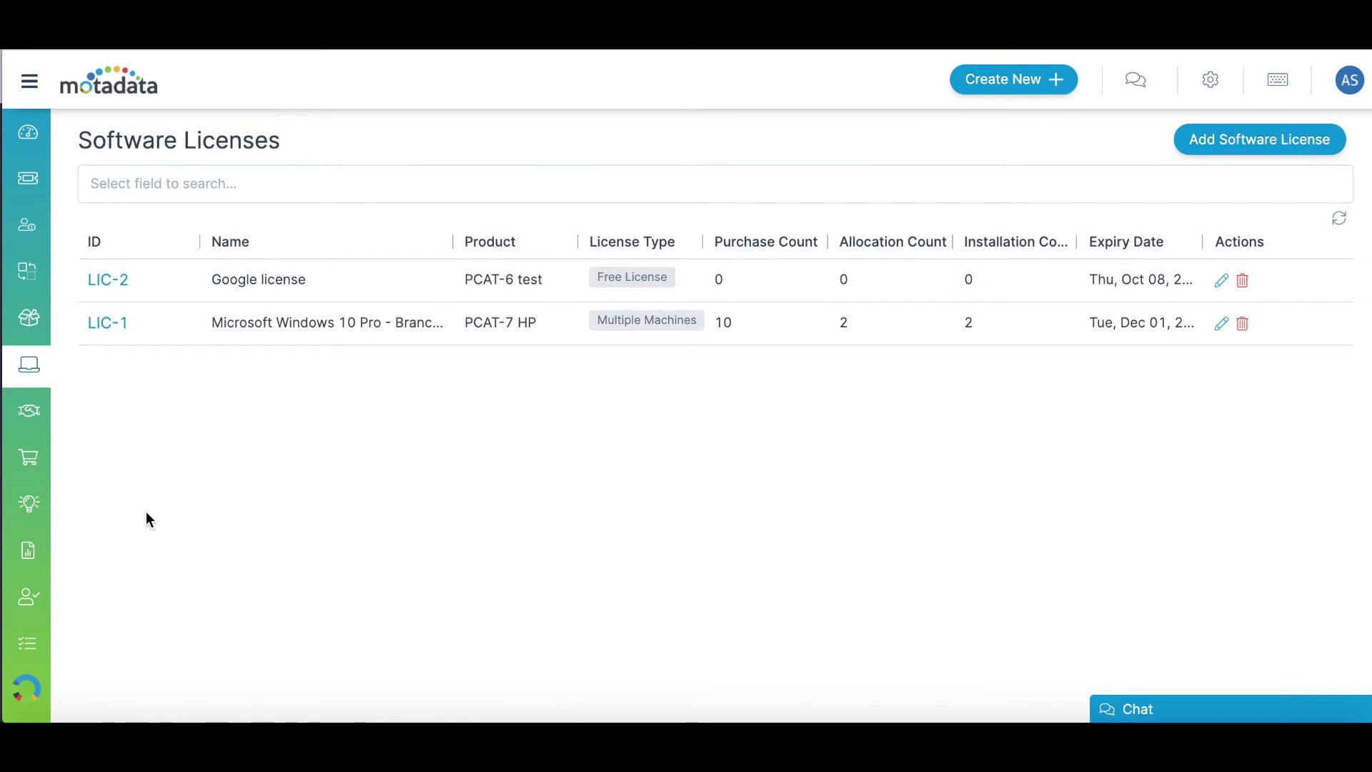
{"action": "mouse_move", "coordinate": [27, 365]}
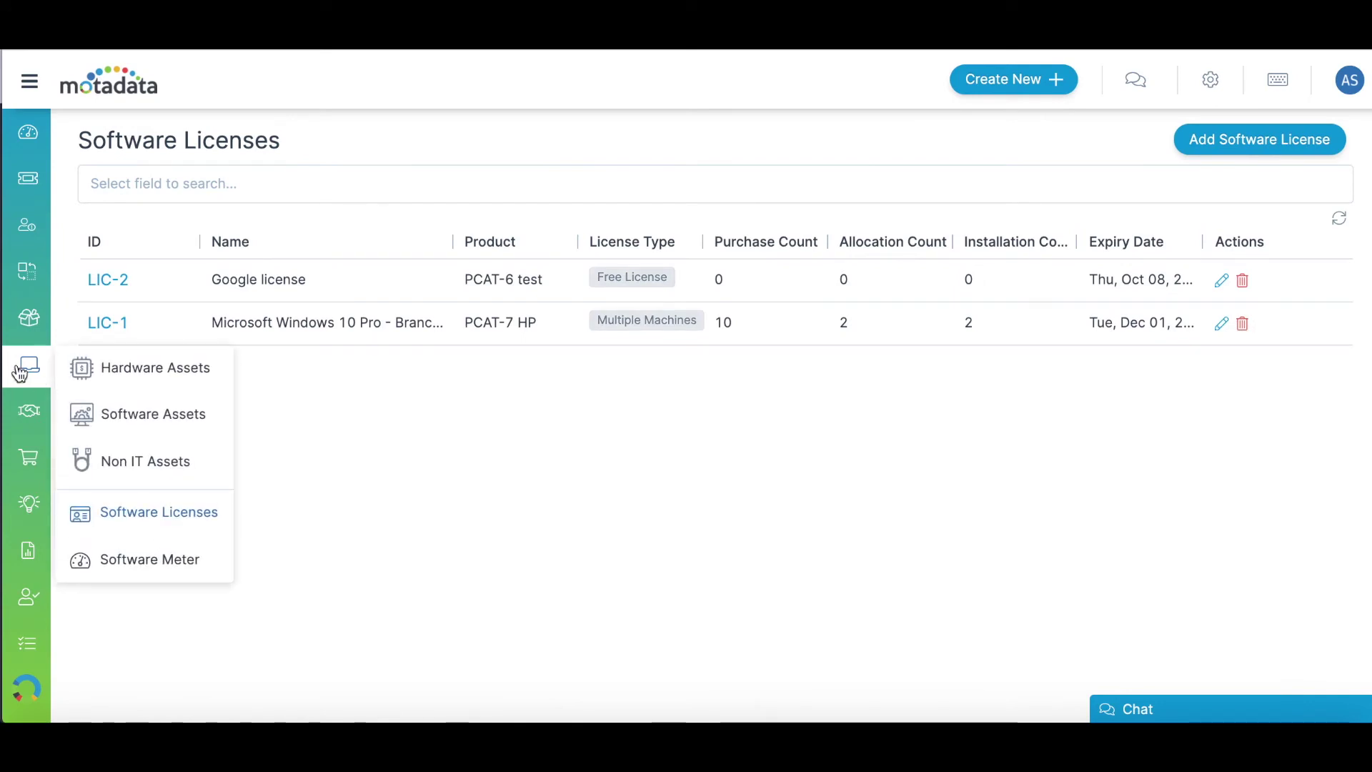
{"action": "left_click", "coordinate": [148, 563]}
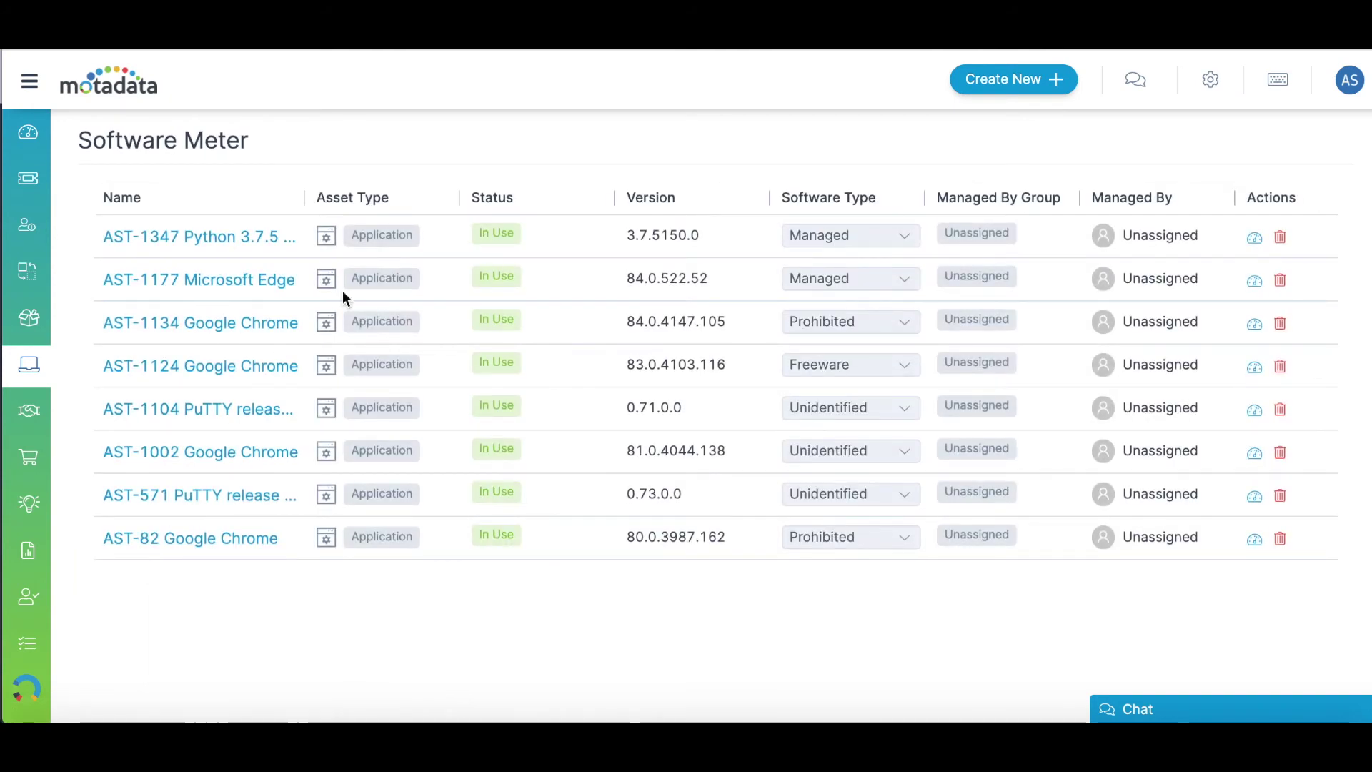
- Open contract CON-4 Google and review its Expiry Reminder settings
{"action": "left_click", "coordinate": [30, 429]}
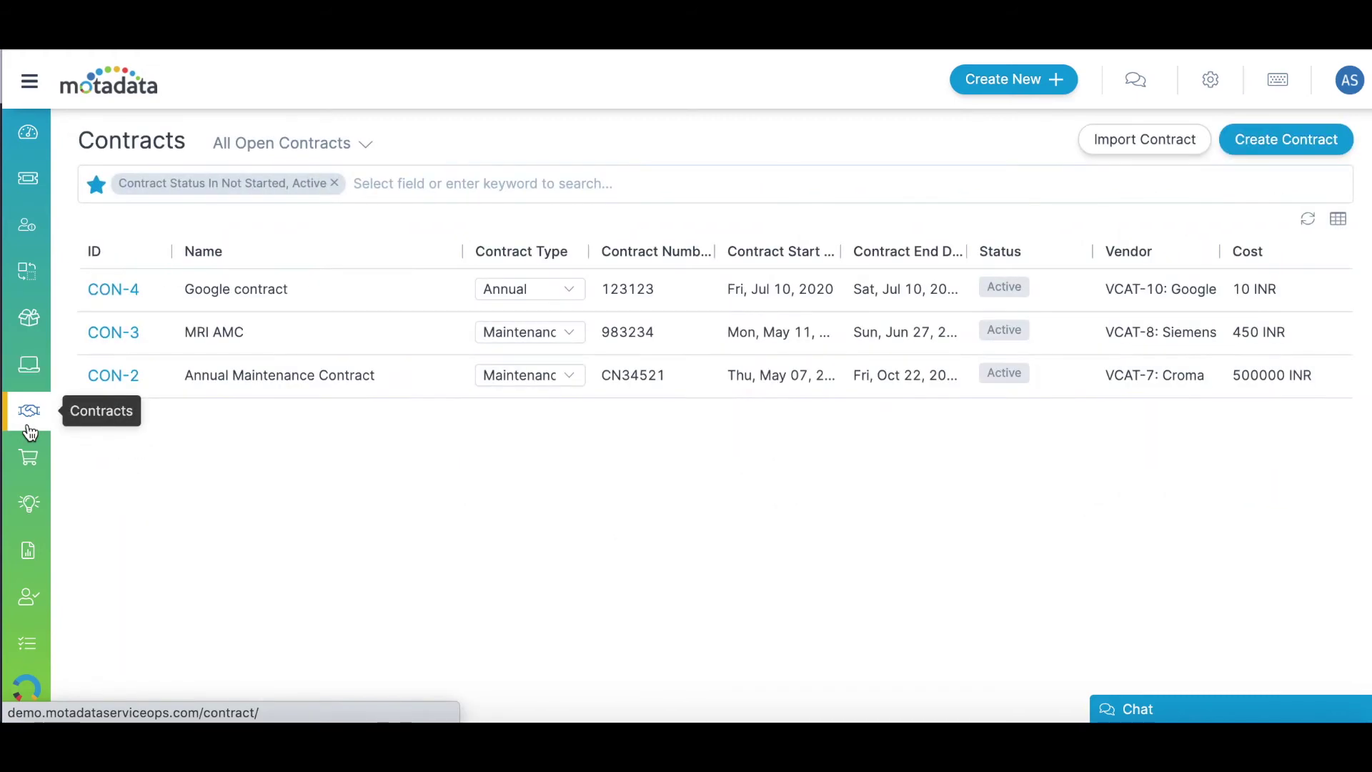
{"action": "left_click", "coordinate": [129, 294]}
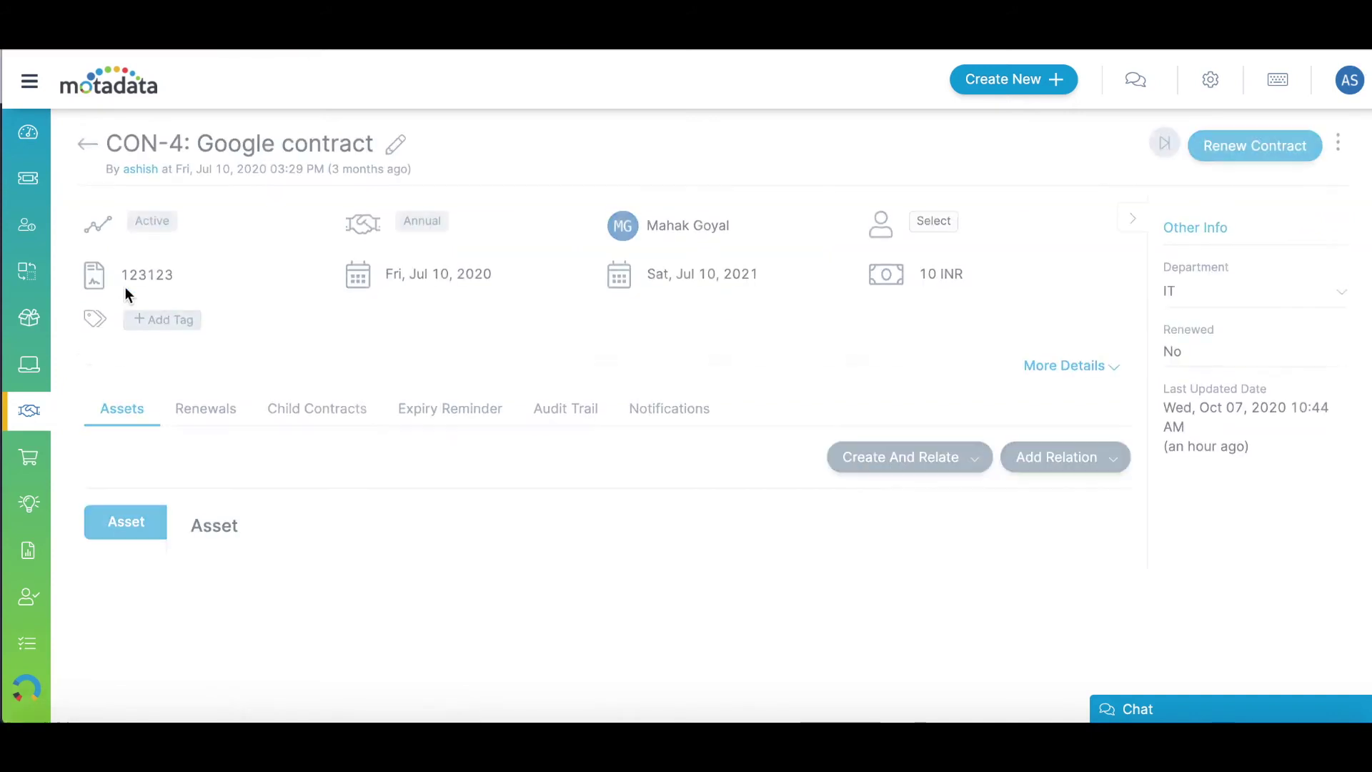
{"action": "scroll", "coordinate": [250, 443], "scroll_direction": "down", "scroll_amount": 1}
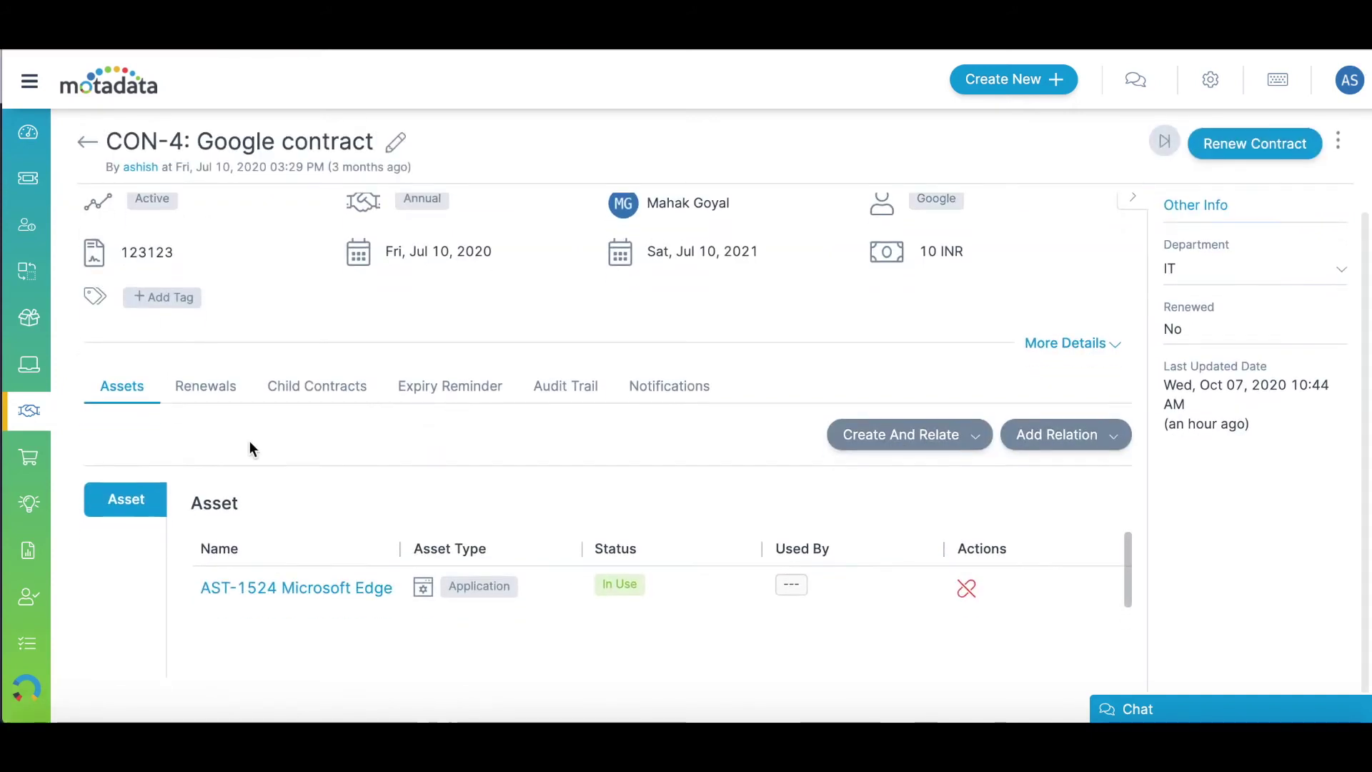
{"action": "left_click", "coordinate": [441, 396]}
{"action": "scroll", "coordinate": [637, 513], "scroll_direction": "down", "scroll_amount": 3}
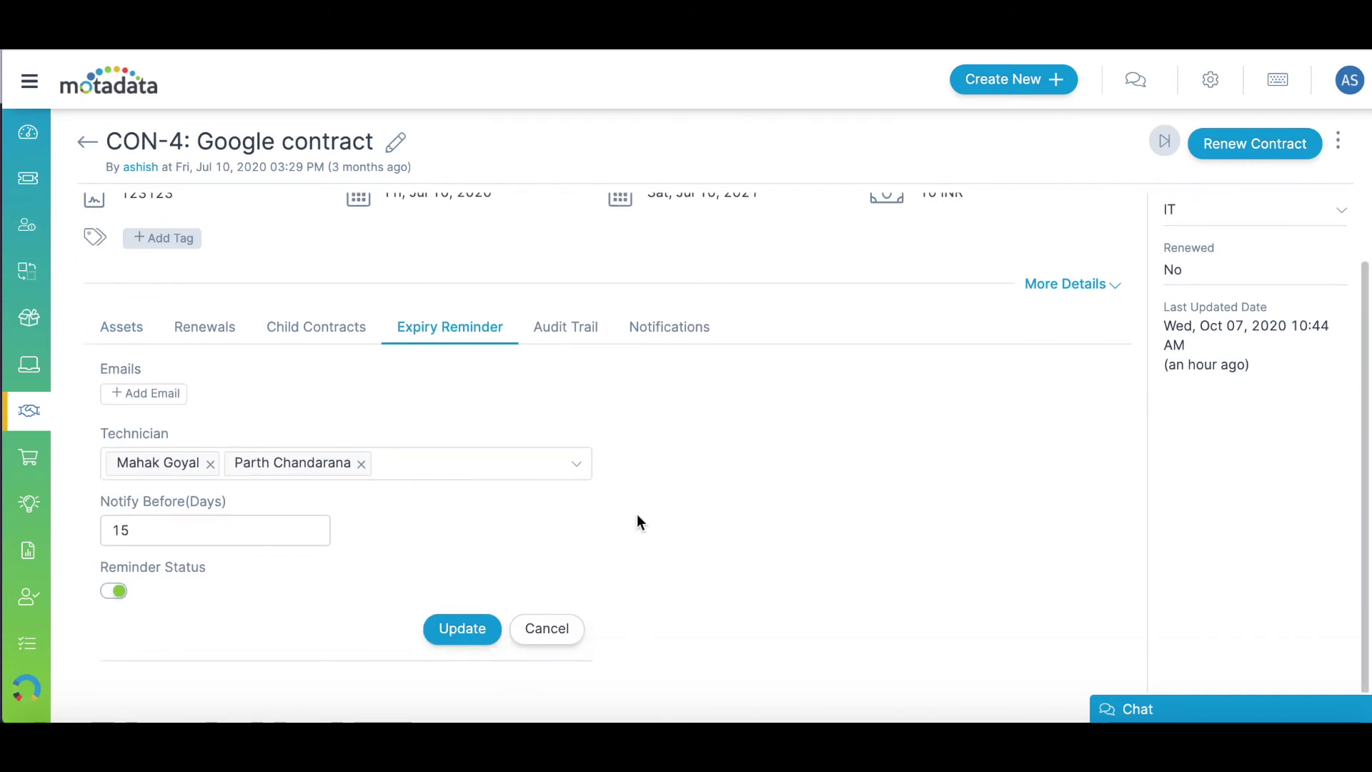
- Open purchase order PO-9: Hp Blade Server XXX, then go to the Knowledge base
{"action": "left_click", "coordinate": [28, 458]}
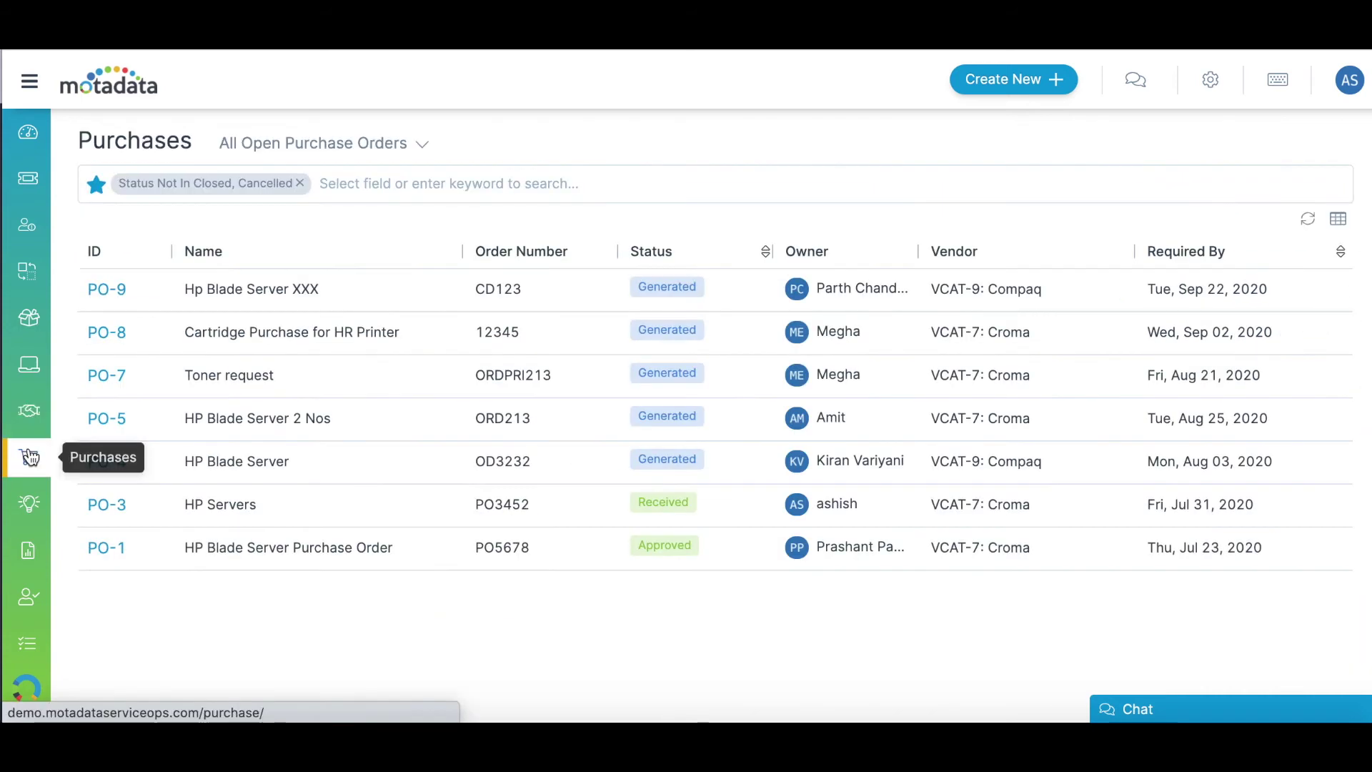
{"action": "left_click", "coordinate": [107, 290]}
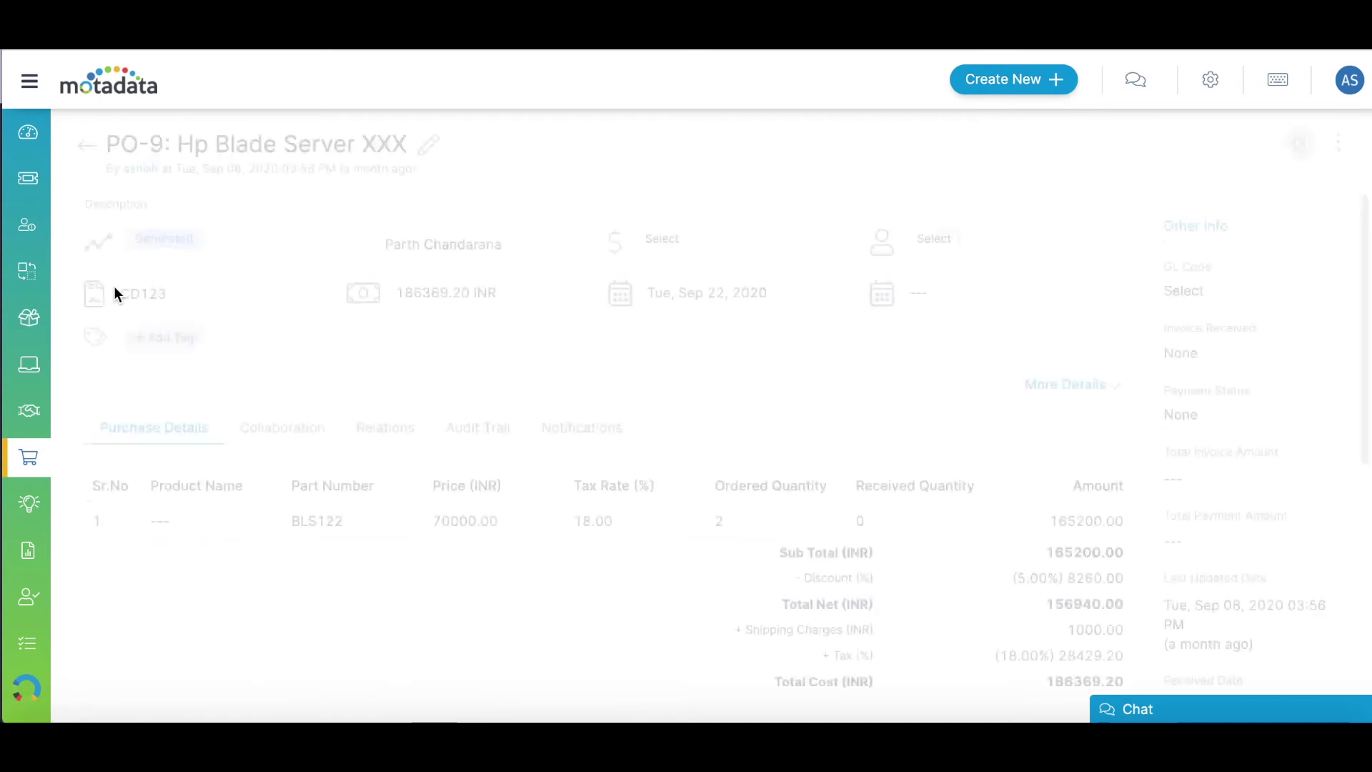
{"action": "scroll", "coordinate": [439, 559], "scroll_direction": "down", "scroll_amount": 1}
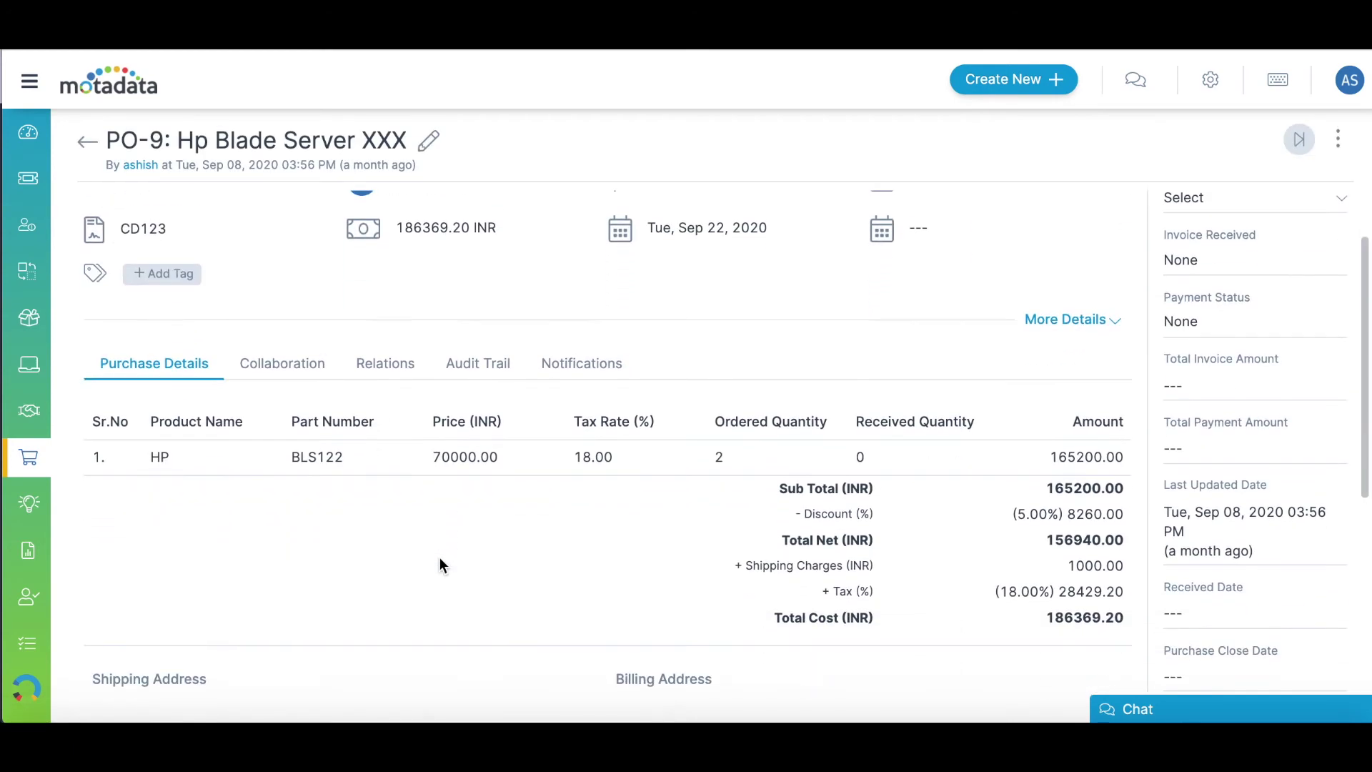
{"action": "left_click", "coordinate": [26, 505]}
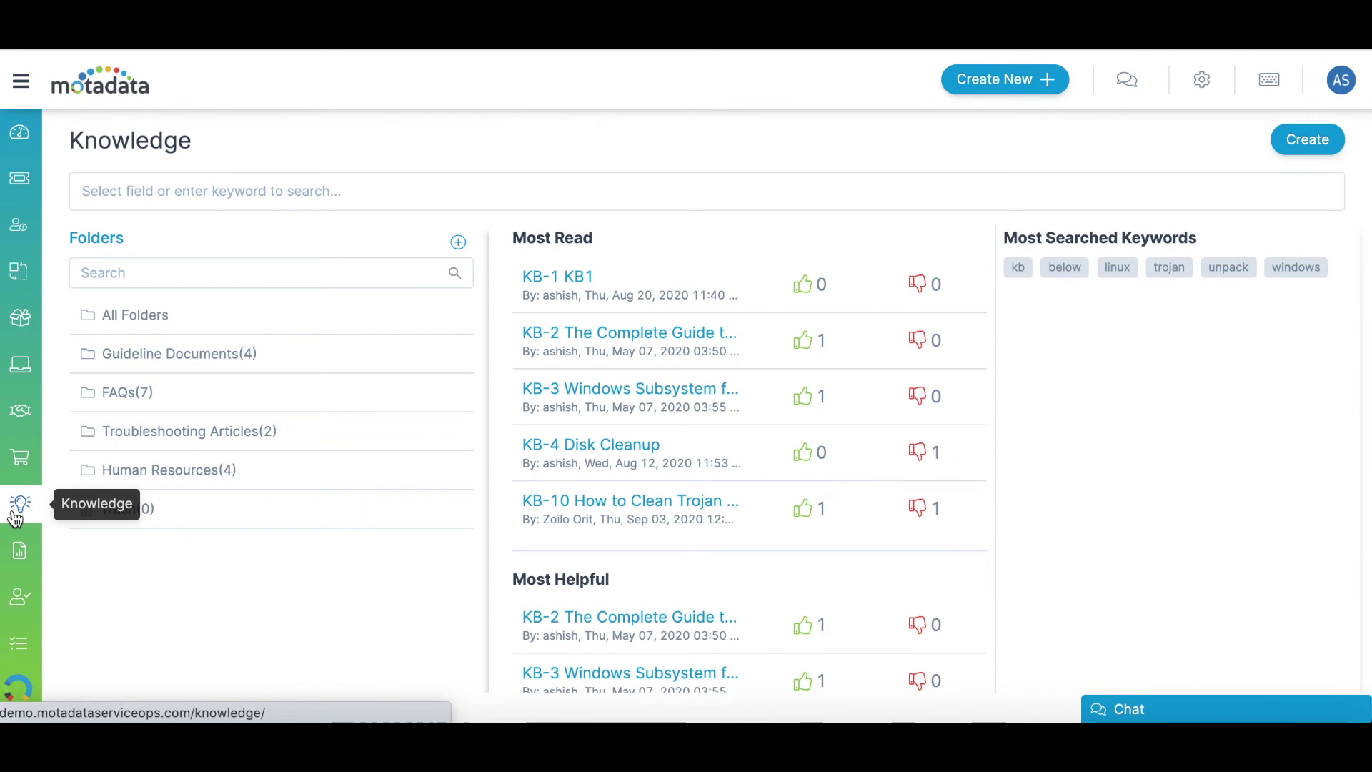
- Start a new knowledge article, then switch to the Service Catalog reports
{"action": "left_click", "coordinate": [172, 431]}
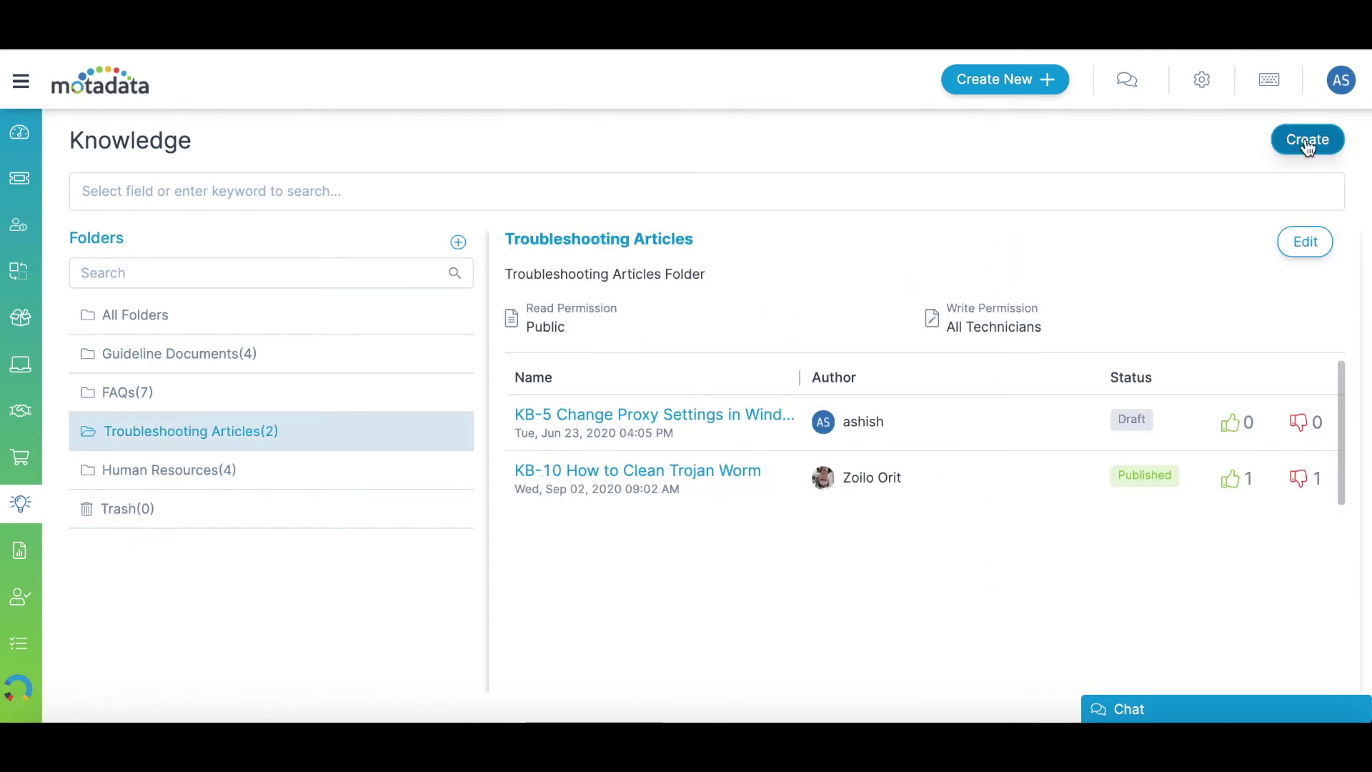
{"action": "left_click", "coordinate": [1306, 141]}
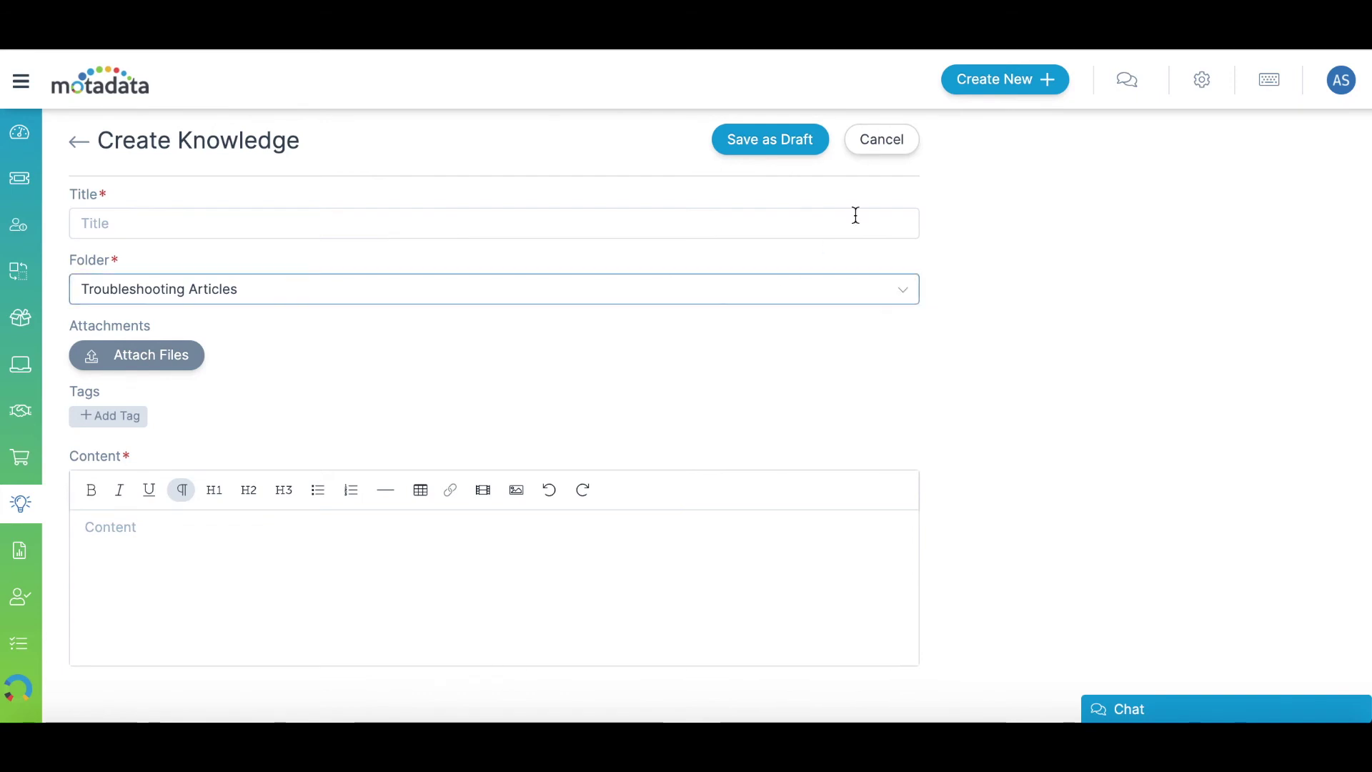
{"action": "left_click", "coordinate": [26, 564]}
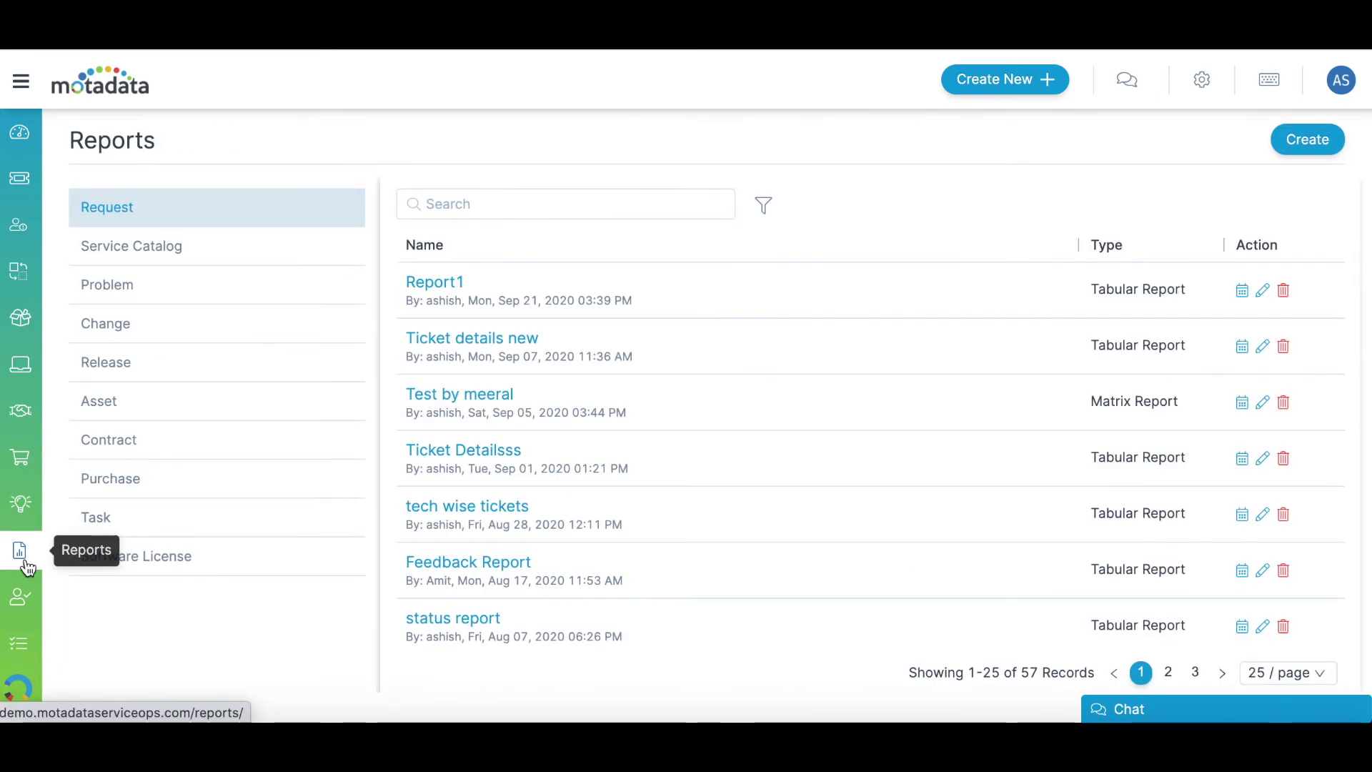
{"action": "left_click", "coordinate": [161, 258]}
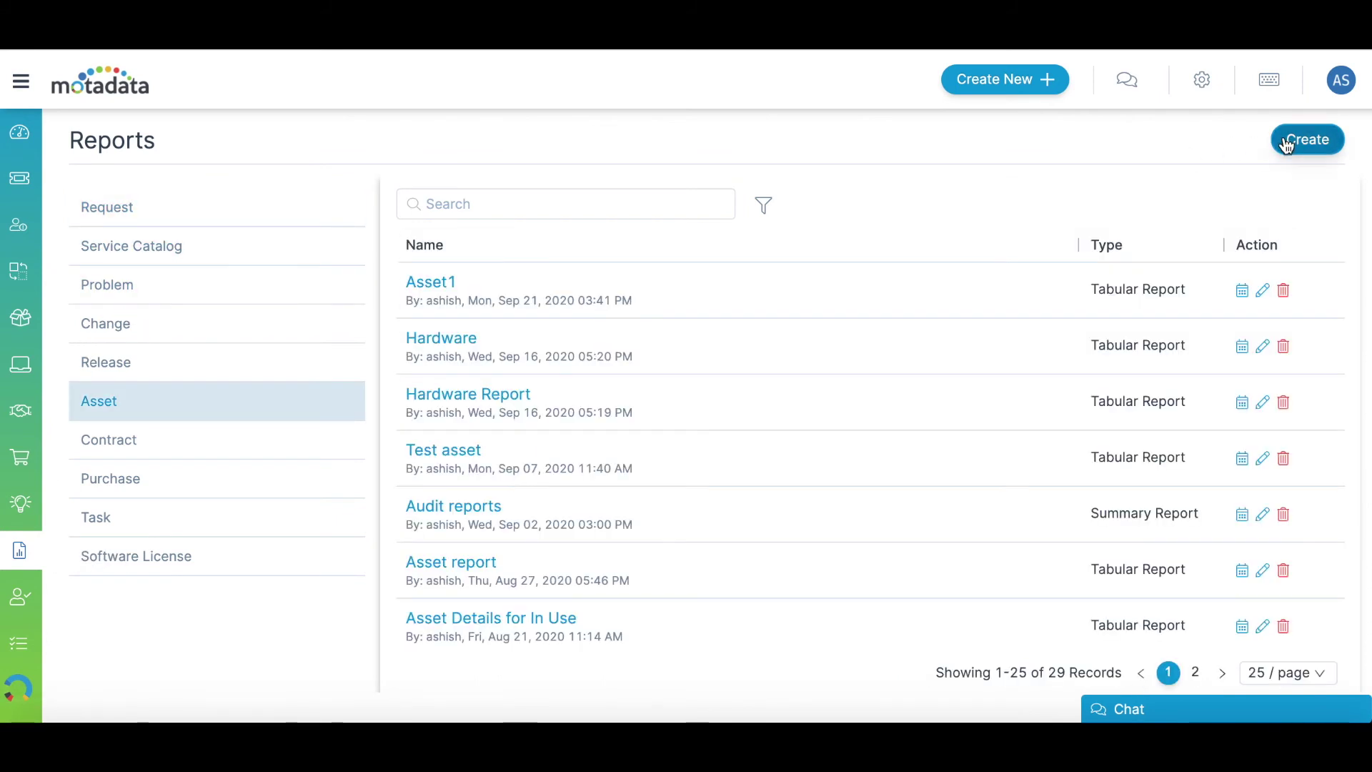
- Create a Tabular report grouped by Location with an empty condition group added
{"action": "left_click", "coordinate": [1287, 146]}
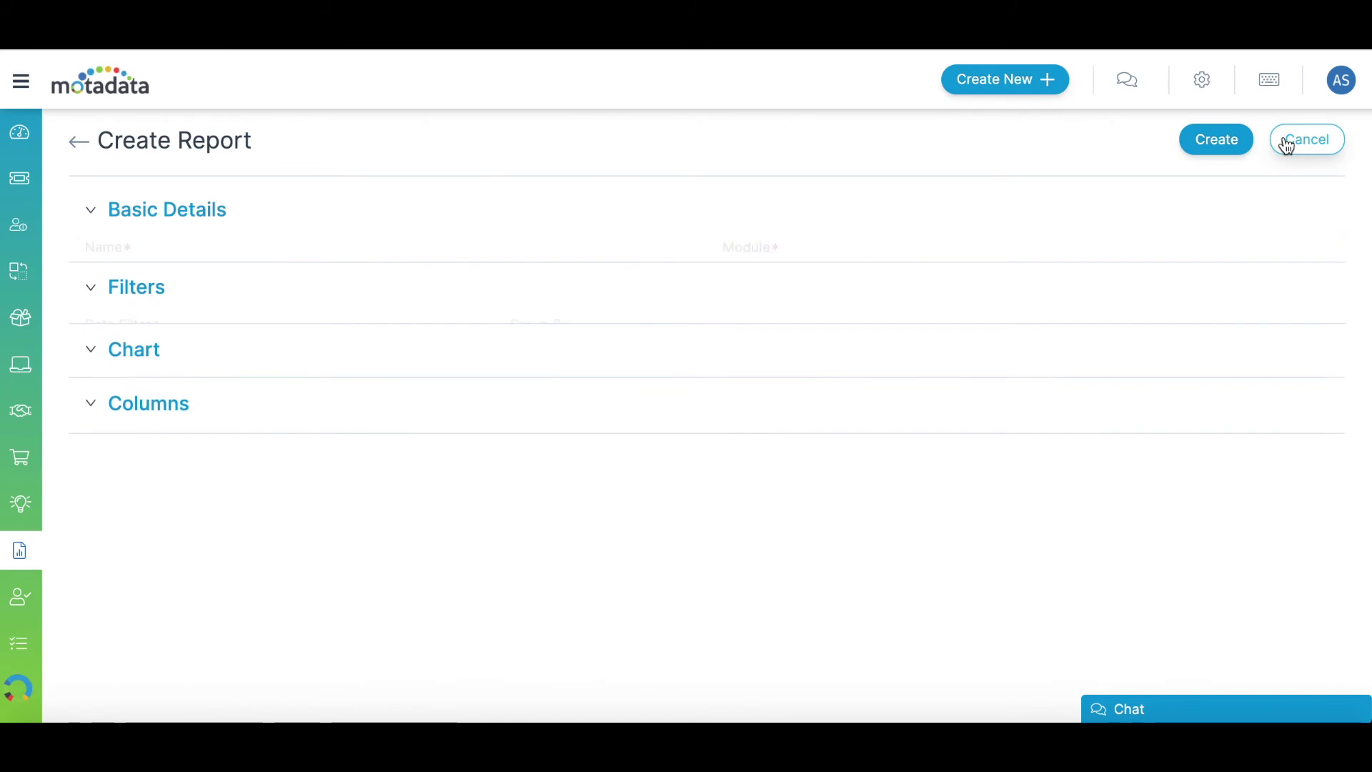
{"action": "left_click", "coordinate": [819, 336]}
{"action": "left_click", "coordinate": [819, 344]}
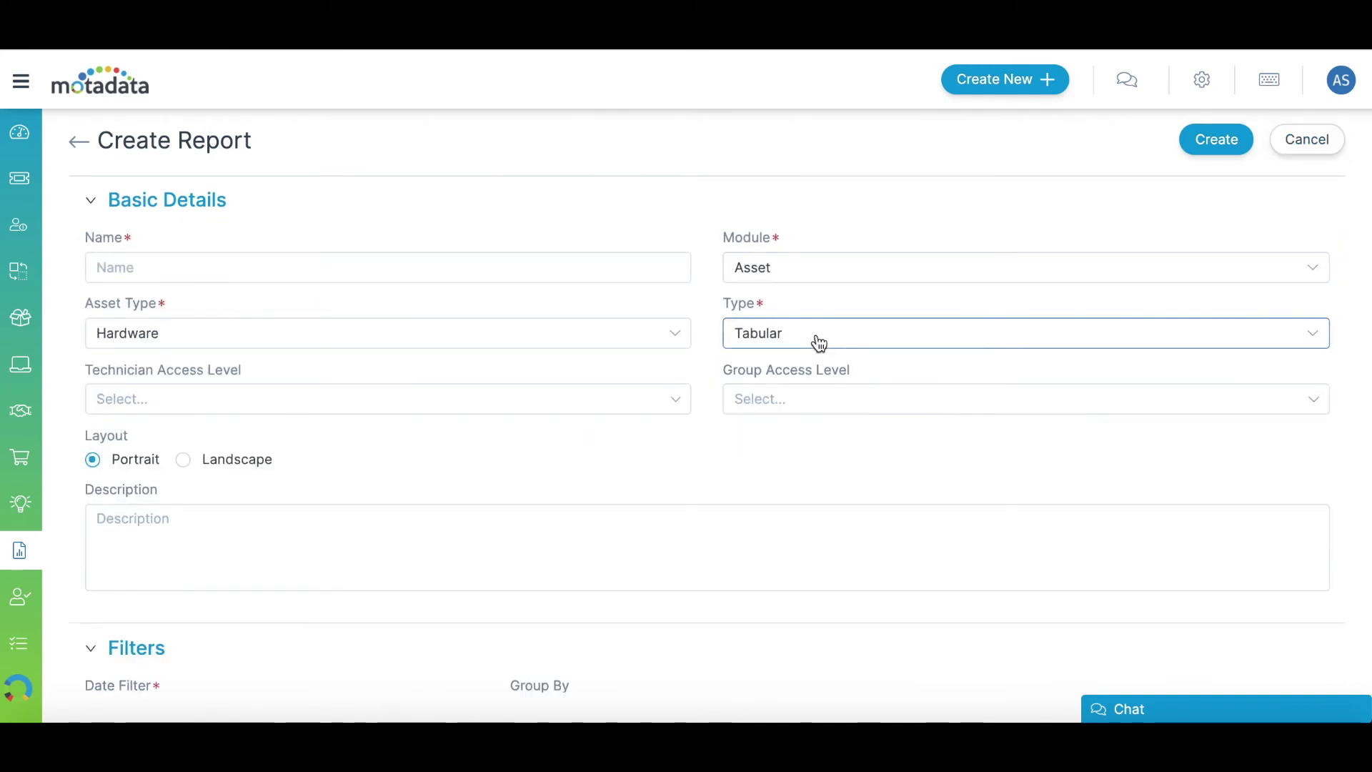
{"action": "scroll", "coordinate": [818, 340], "scroll_direction": "down", "scroll_amount": 3}
{"action": "left_click", "coordinate": [643, 480]}
{"action": "left_click", "coordinate": [607, 293]}
{"action": "left_click", "coordinate": [235, 560]}
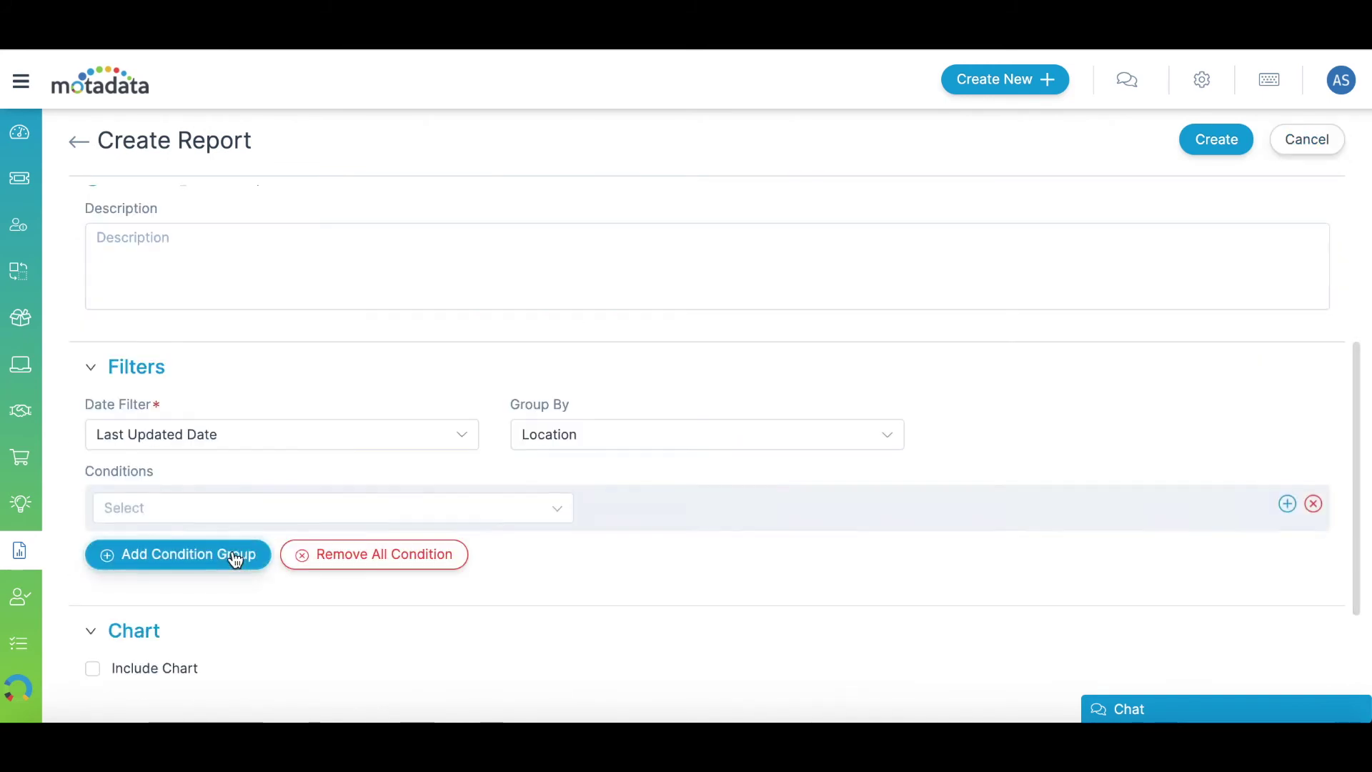
{"action": "left_click", "coordinate": [287, 510]}
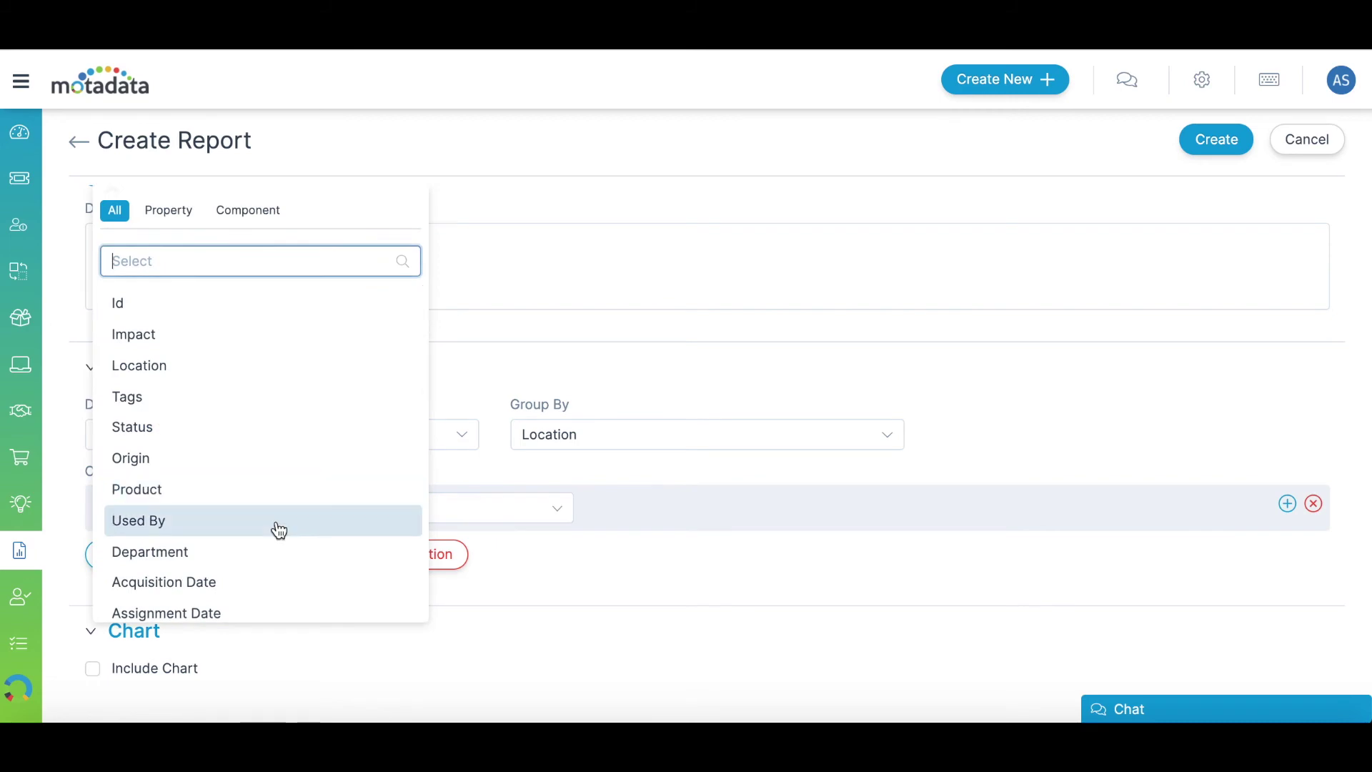
{"action": "left_click", "coordinate": [1198, 81]}
- Scroll through the full list of Admin settings
{"action": "scroll", "coordinate": [616, 481], "scroll_direction": "down", "scroll_amount": 4}
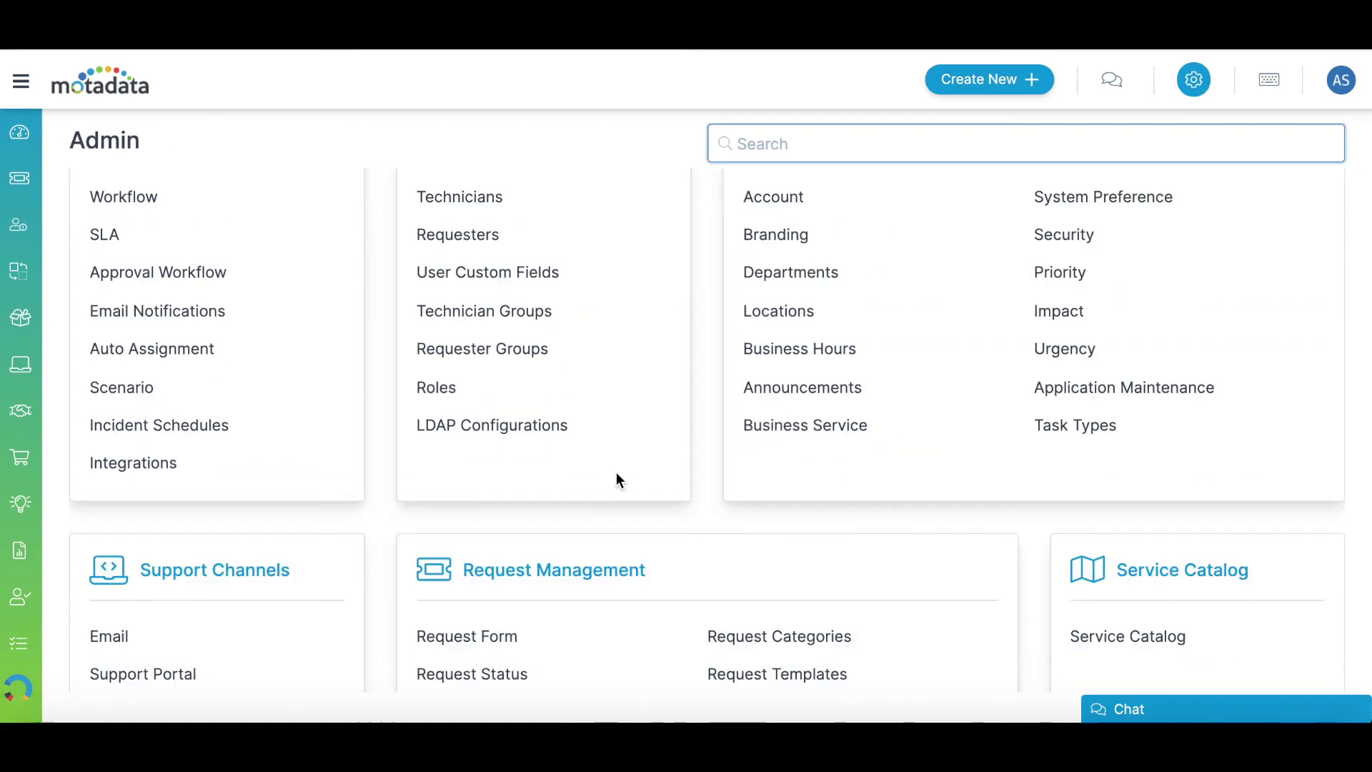
{"action": "scroll", "coordinate": [619, 481], "scroll_direction": "down", "scroll_amount": 2}
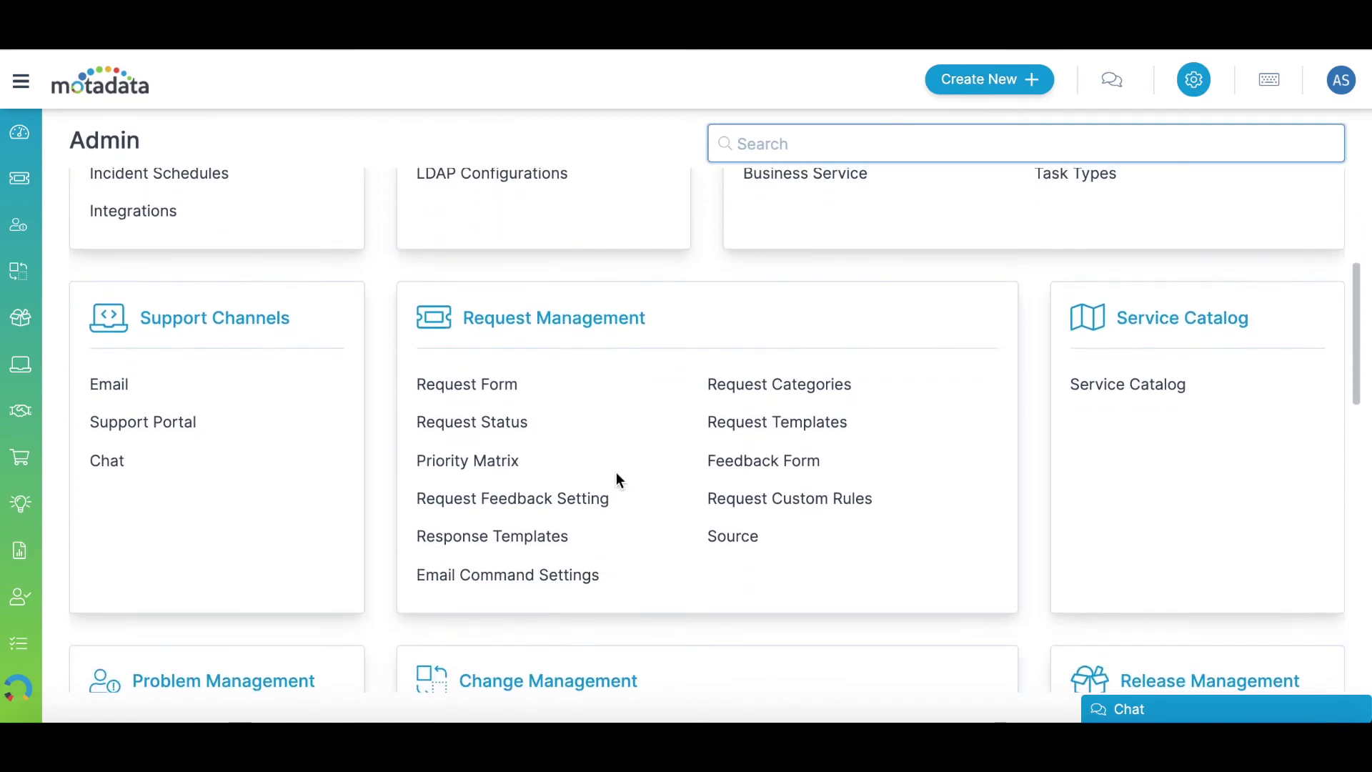
{"action": "scroll", "coordinate": [619, 481], "scroll_direction": "down", "scroll_amount": 1}
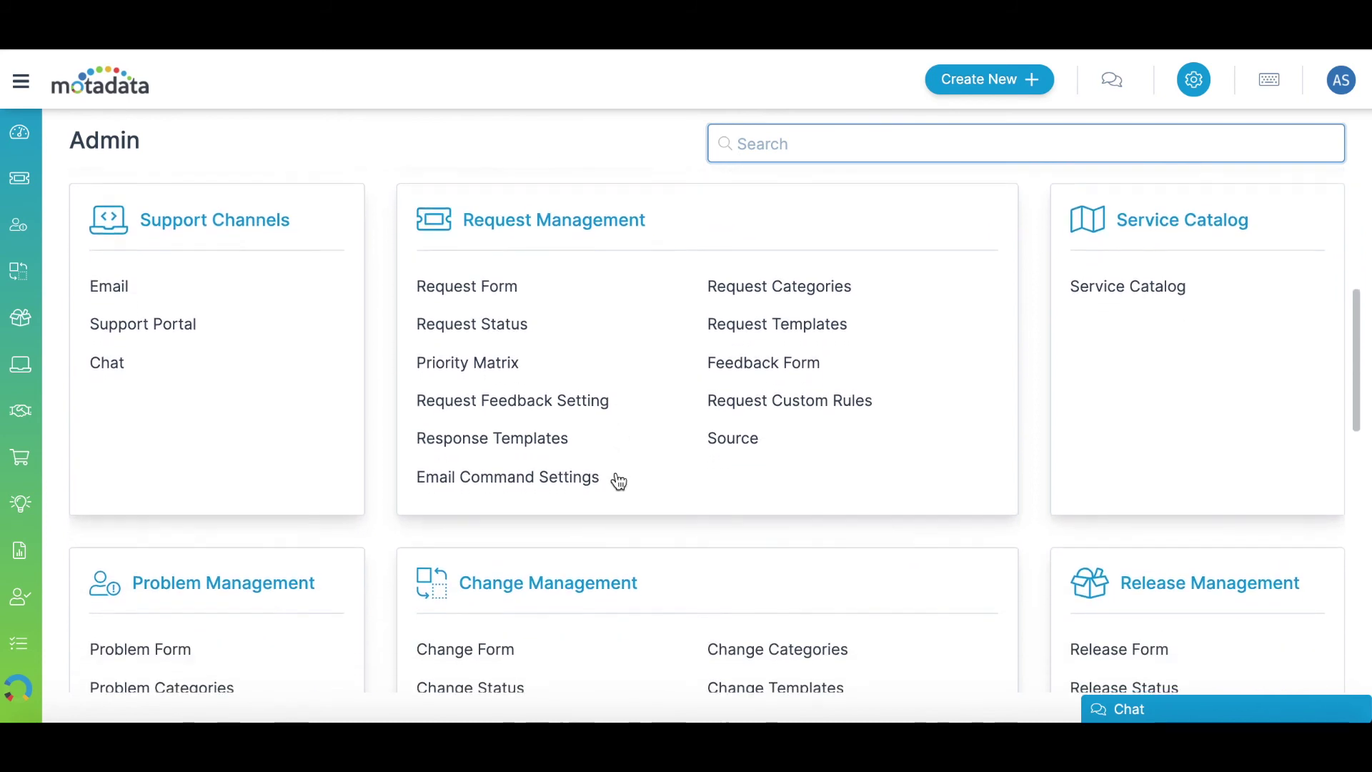
{"action": "scroll", "coordinate": [619, 481], "scroll_direction": "down", "scroll_amount": 2}
{"action": "scroll", "coordinate": [619, 481], "scroll_direction": "down", "scroll_amount": 4}
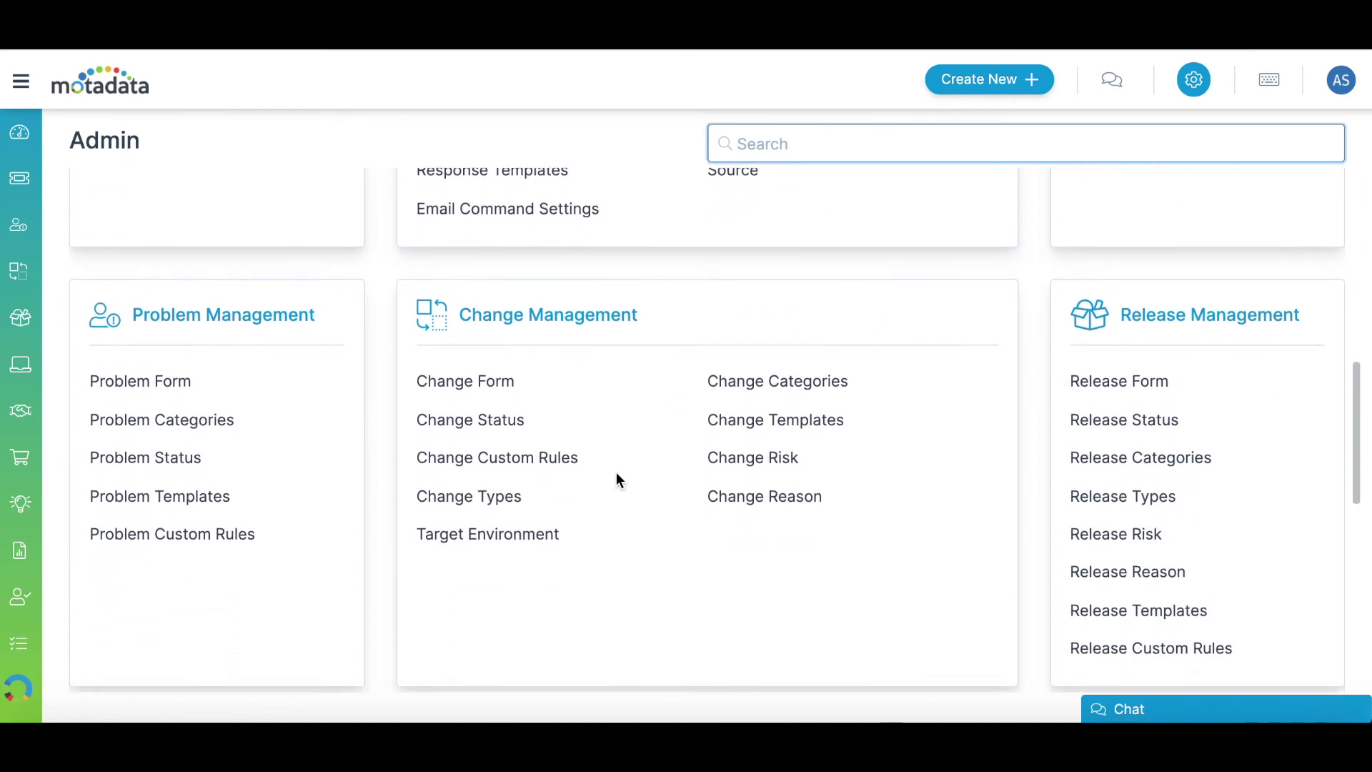
{"action": "scroll", "coordinate": [616, 476], "scroll_direction": "down", "scroll_amount": 5}
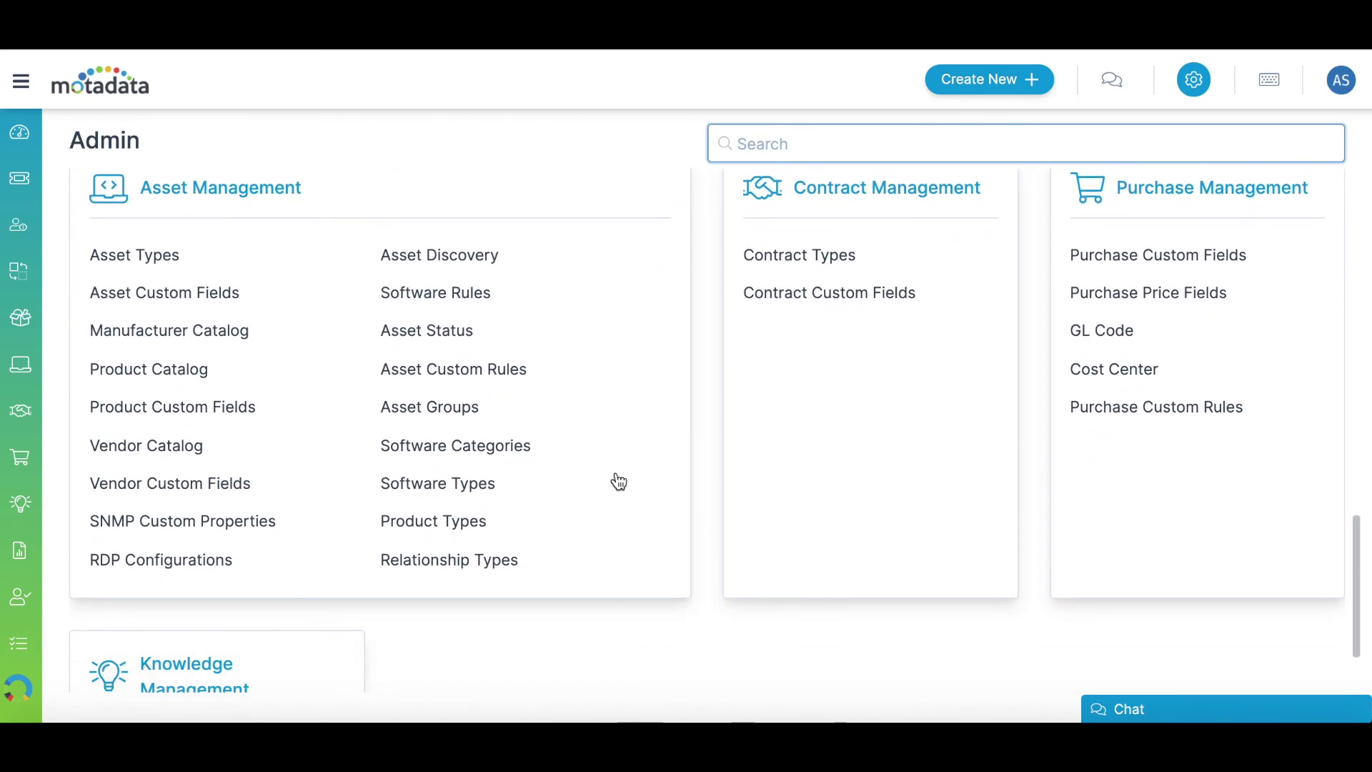
{"action": "scroll", "coordinate": [619, 481], "scroll_direction": "down", "scroll_amount": 2}
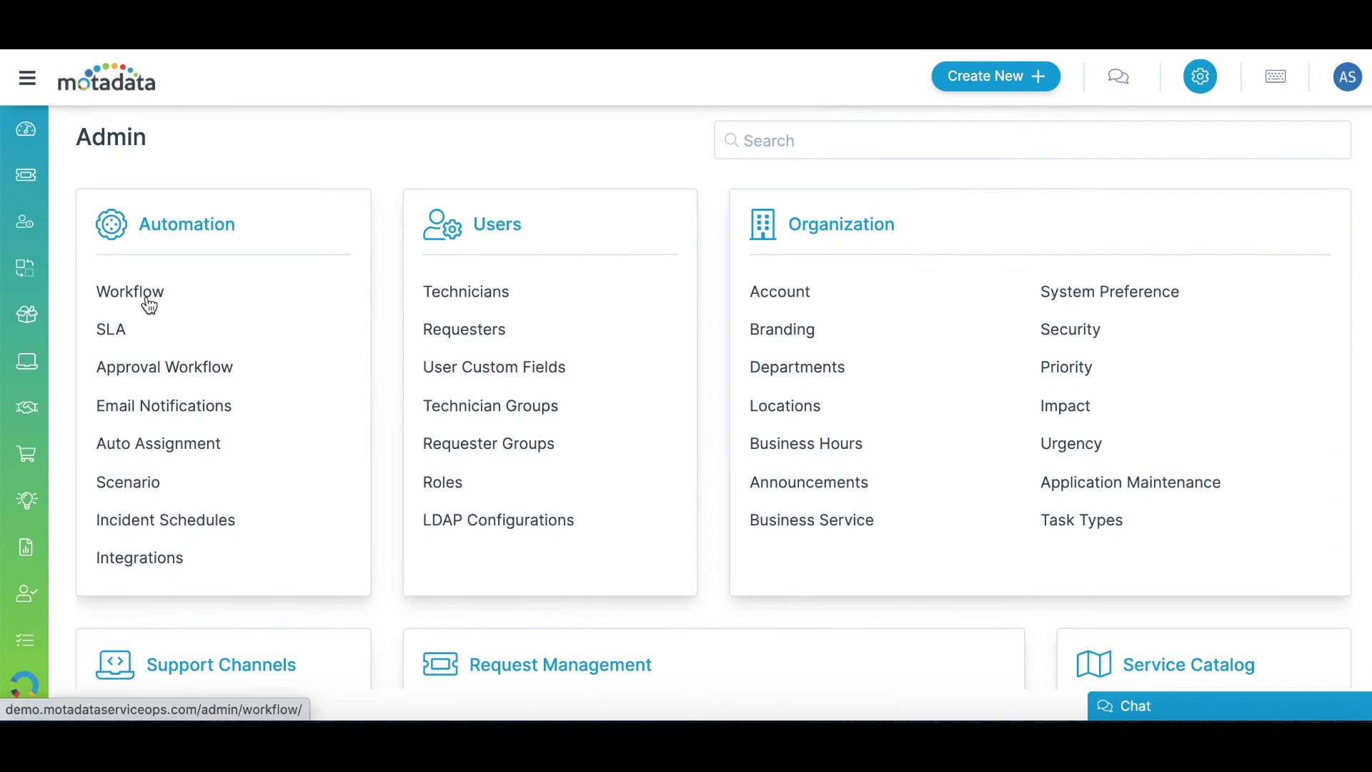
- Open the Incident Workflow Department workflow under Workflow, then return to Admin
{"action": "left_click", "coordinate": [148, 299]}
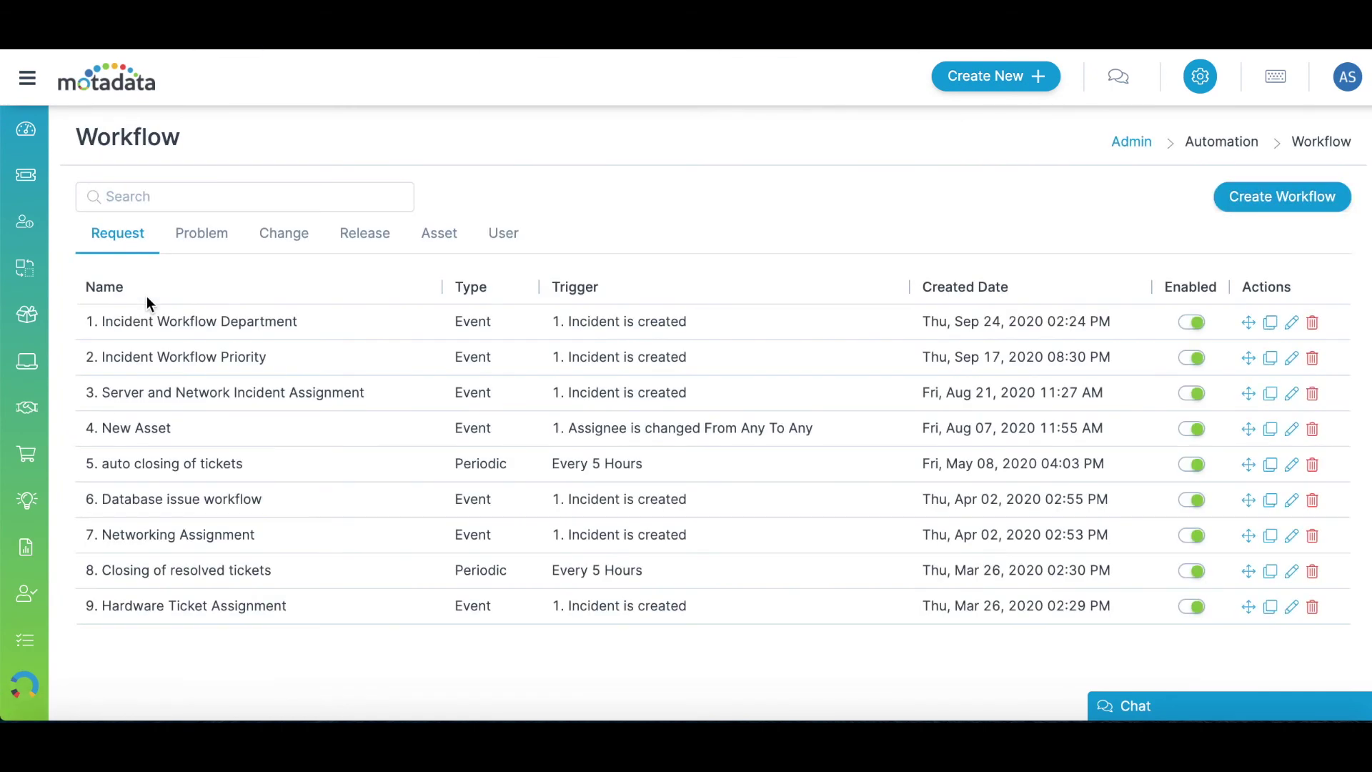
{"action": "left_click", "coordinate": [163, 325]}
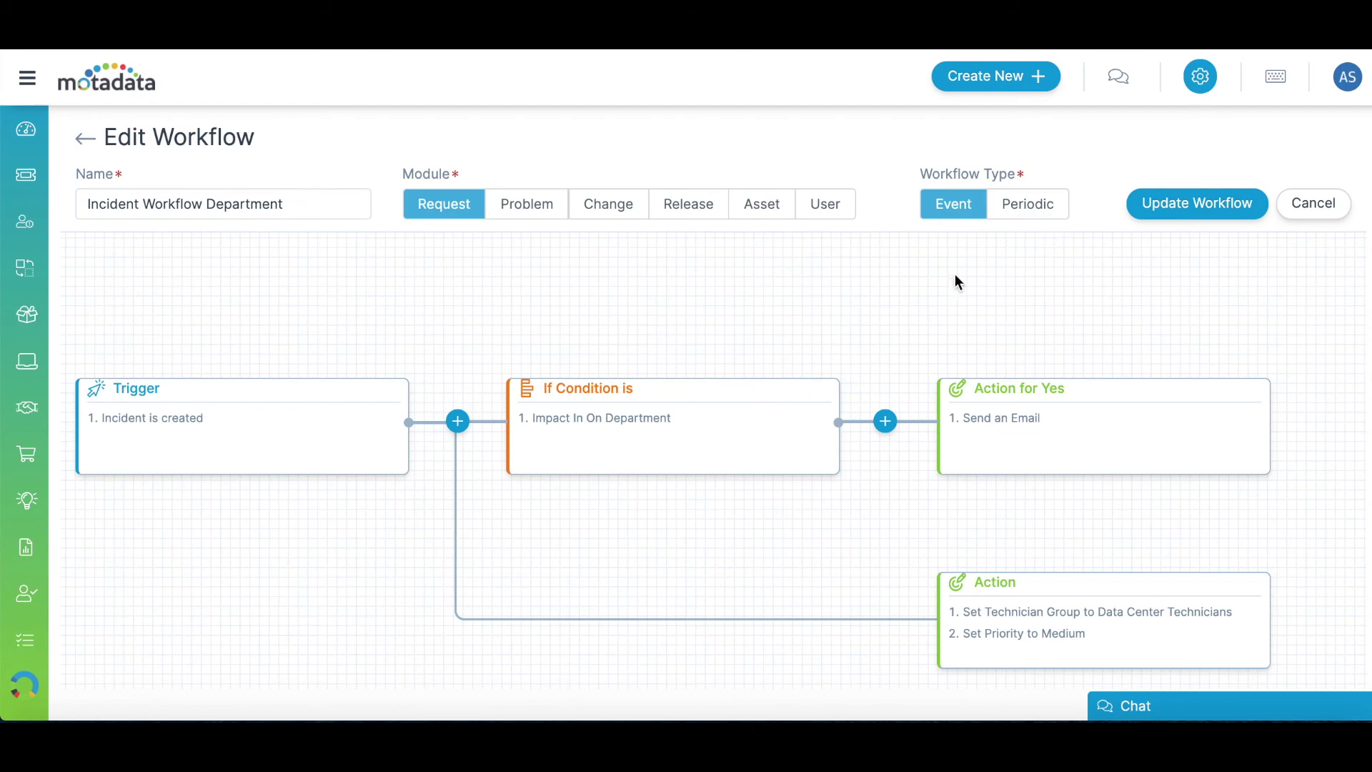
{"action": "scroll", "coordinate": [886, 520], "scroll_direction": "down", "scroll_amount": 1}
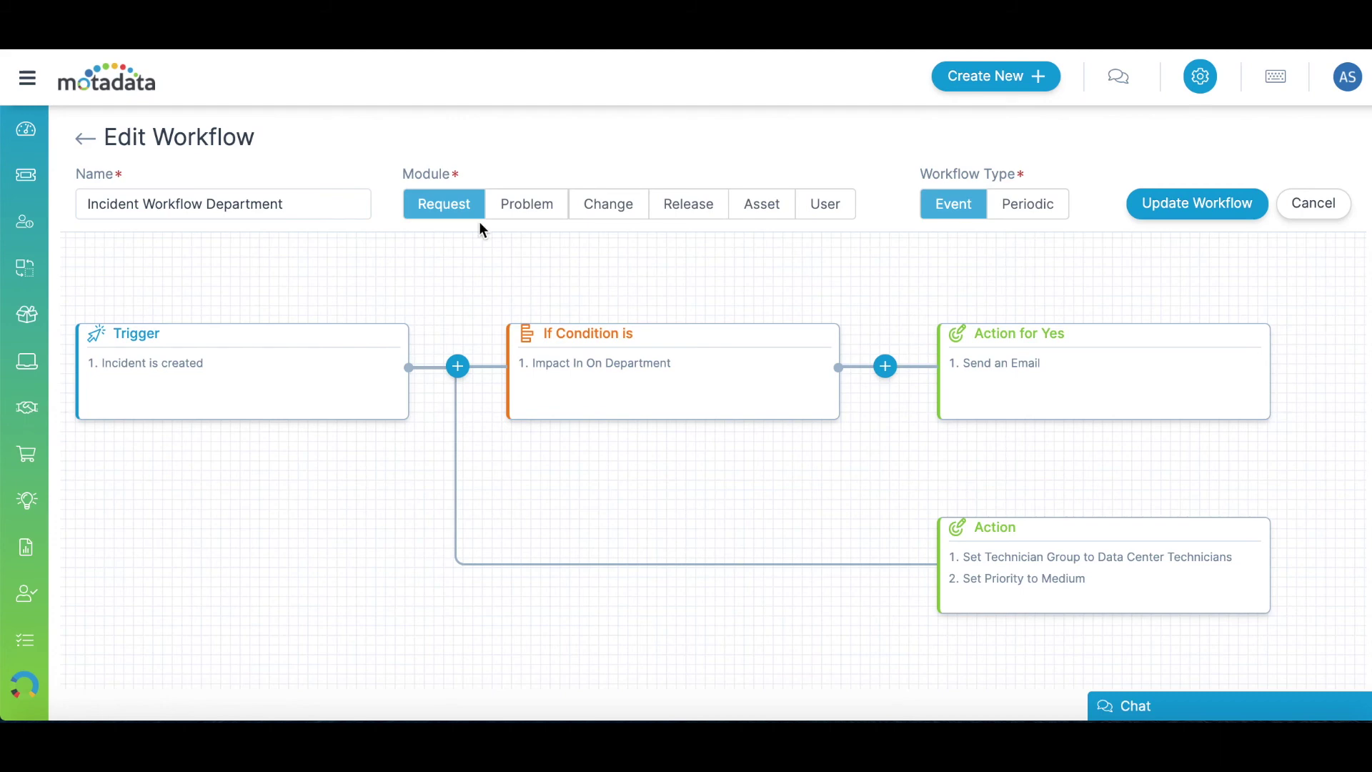
{"action": "left_click", "coordinate": [1201, 77]}
- Browse the Service Catalog's HR, Finance and Travel service categories
{"action": "left_click", "coordinate": [1145, 559]}
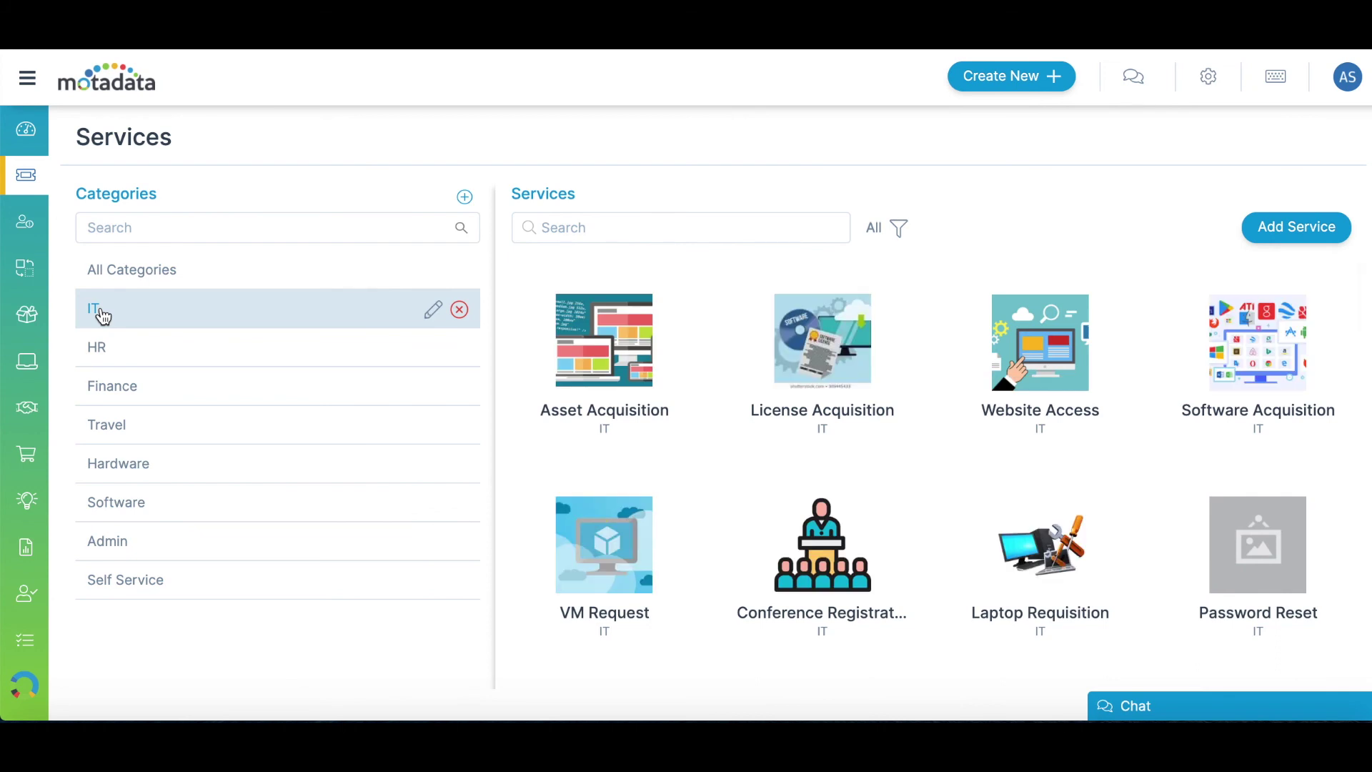
{"action": "left_click", "coordinate": [111, 355]}
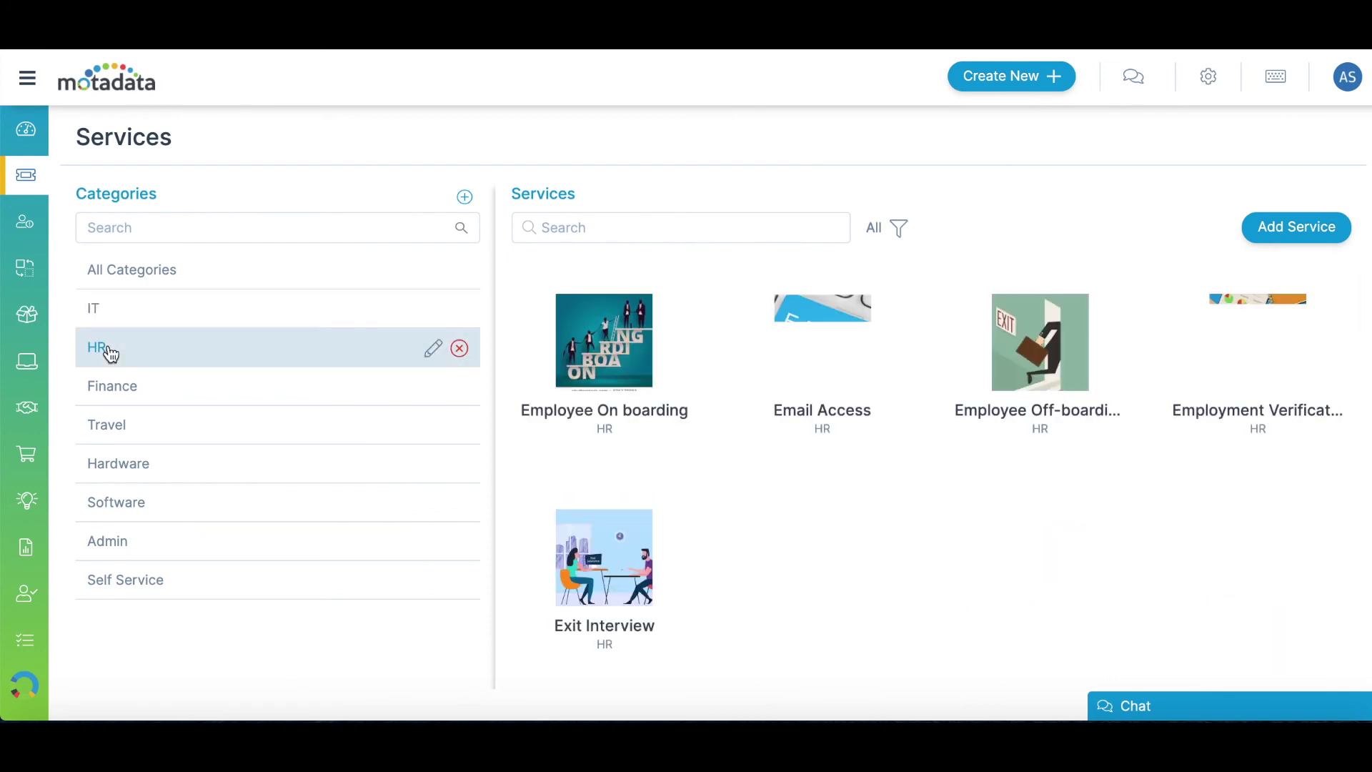
{"action": "left_click", "coordinate": [117, 395]}
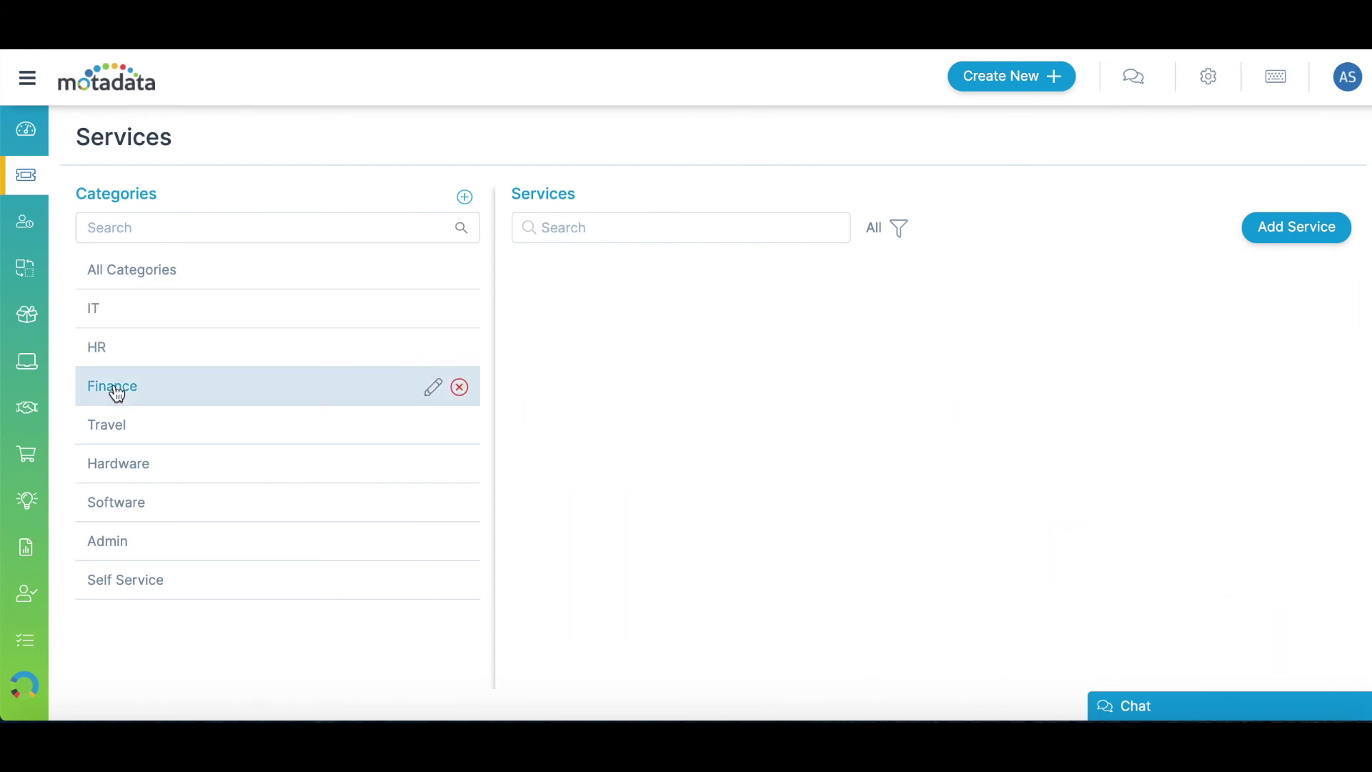
{"action": "left_click", "coordinate": [120, 429]}
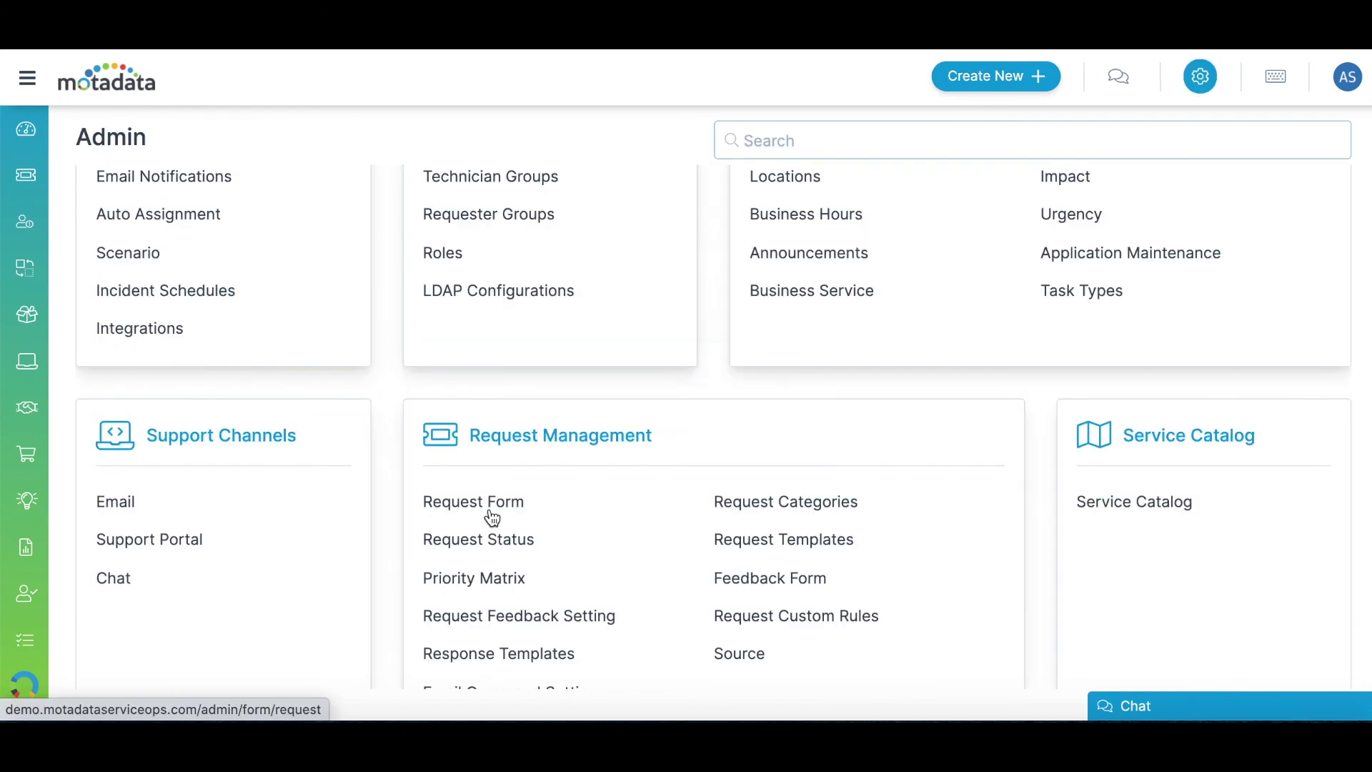
- Add a New Text Input field to the request form, then return to the dashboard
{"action": "left_click", "coordinate": [491, 509]}
{"action": "left_click_drag", "start_coordinate": [111, 253], "coordinate": [608, 299]}
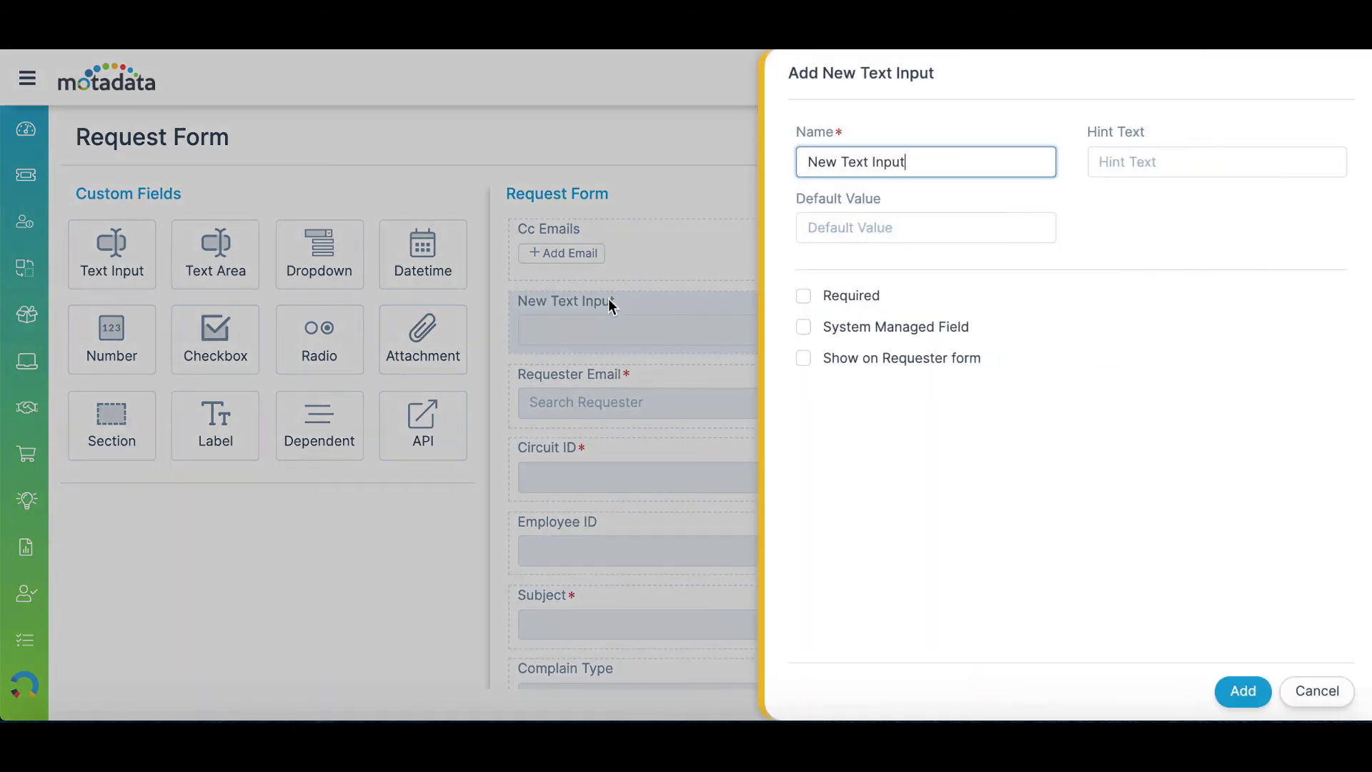
{"action": "key", "text": "Return"}
{"action": "left_click", "coordinate": [88, 84]}
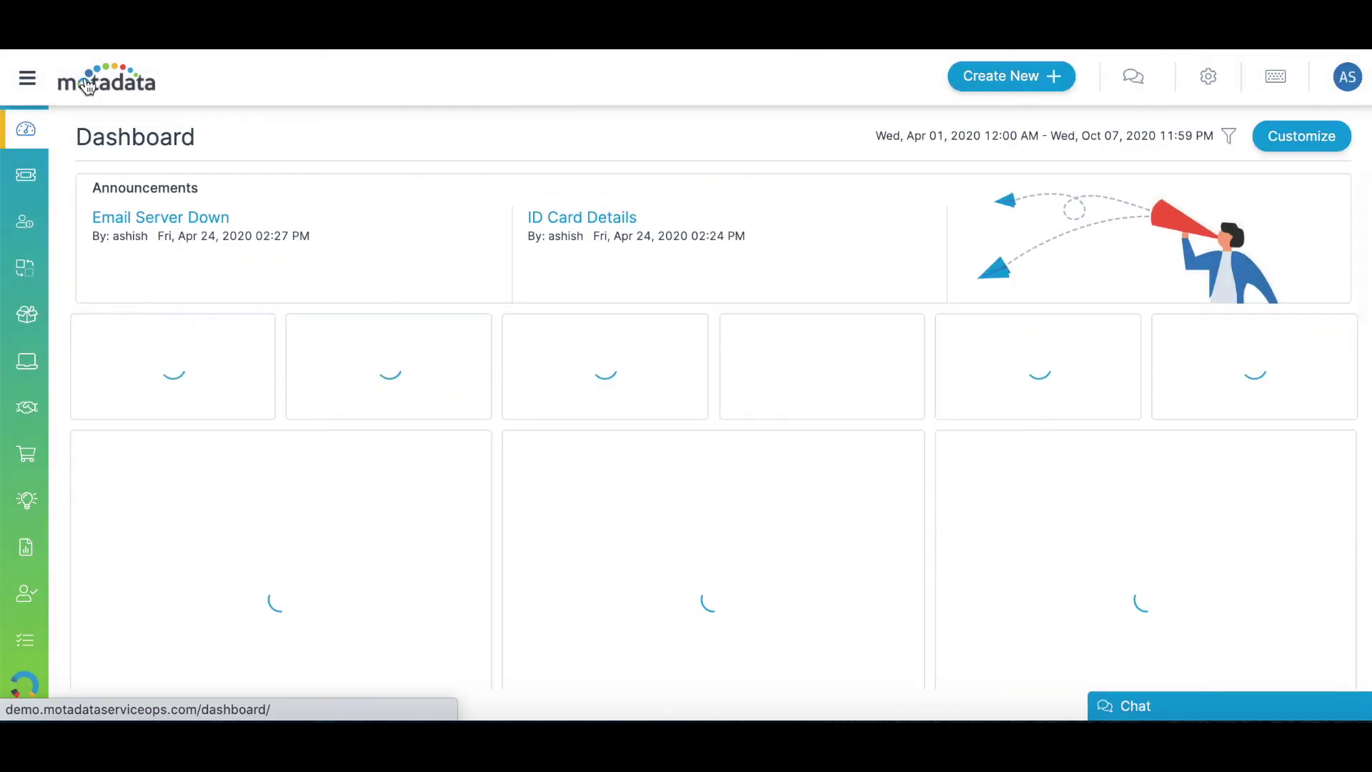